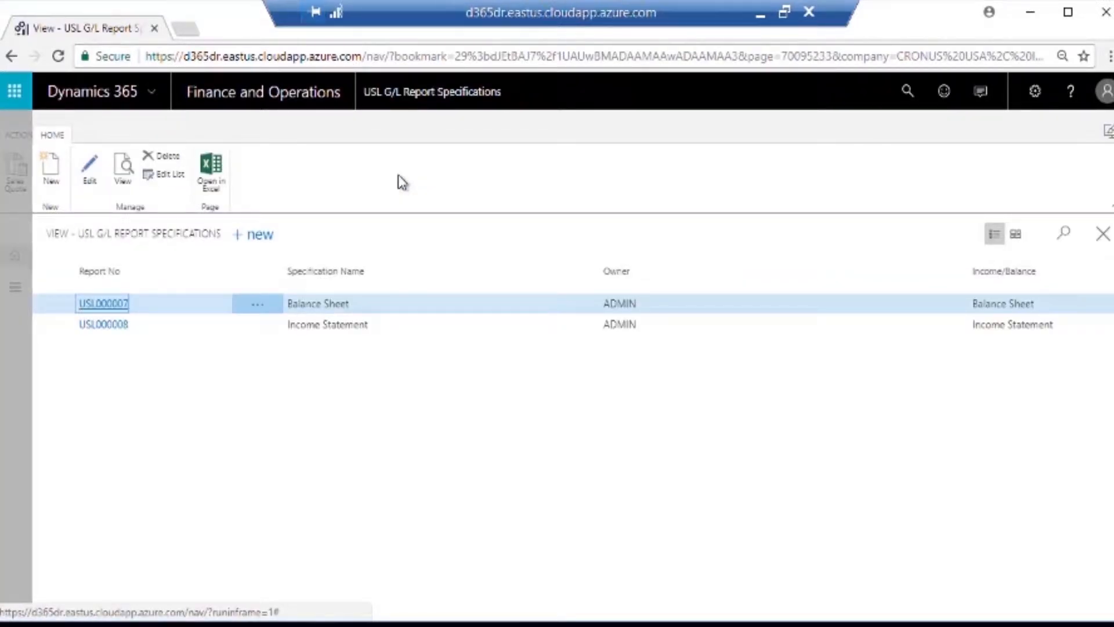
Create a new G/L report specification named Custom Income Statement with the report title My Custom Income Statement
left_click(259, 236)
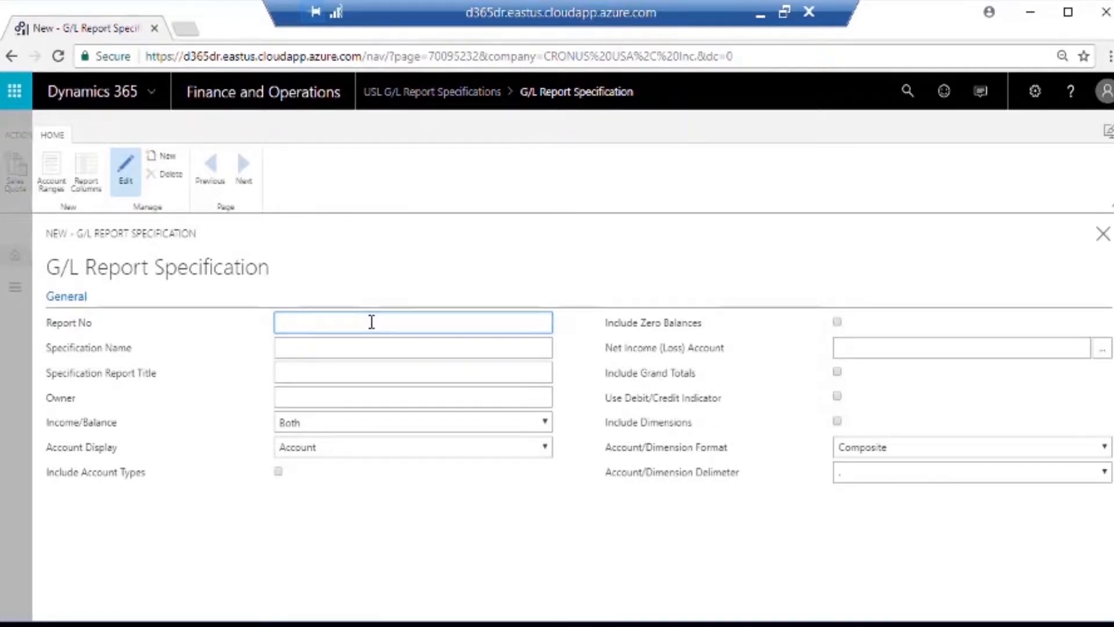
key("Tab")
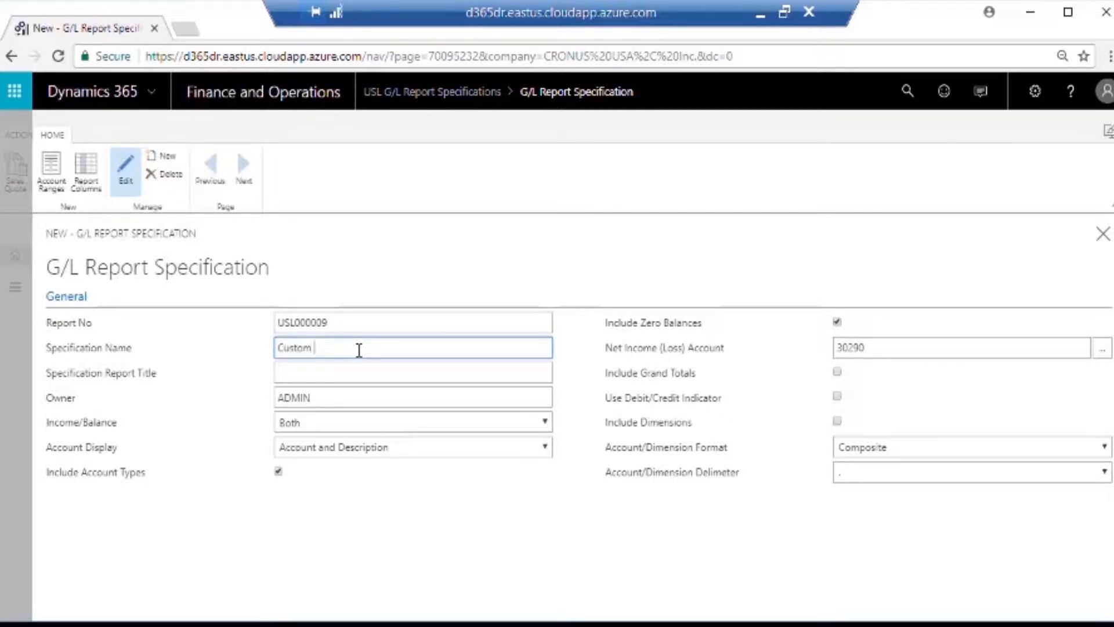
type("come Statement")
key("Tab")
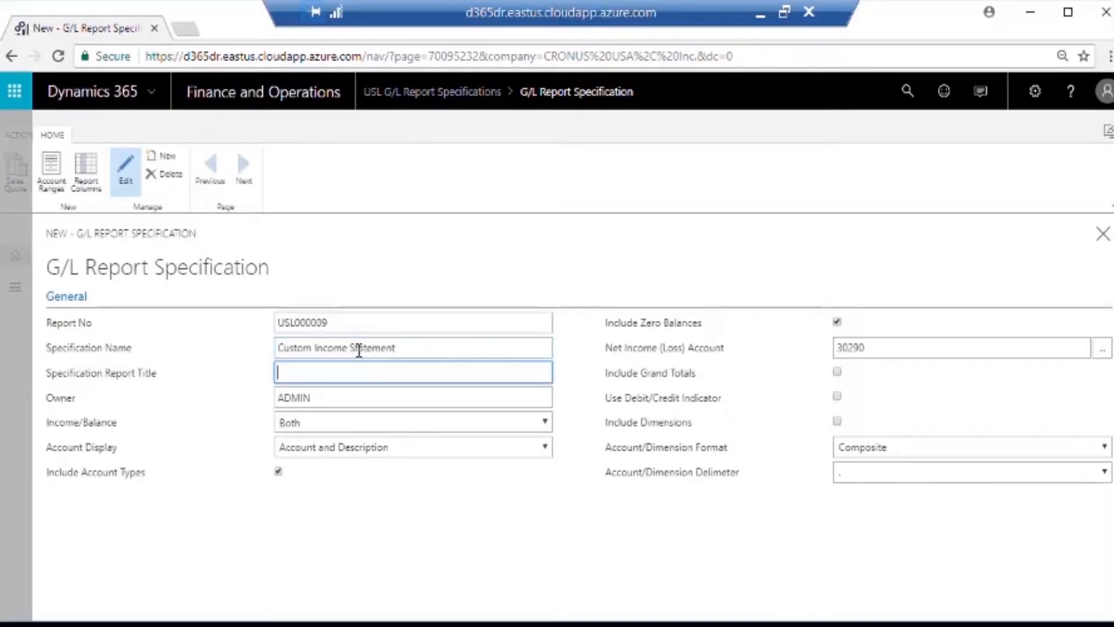
type("My Custom Income Statement")
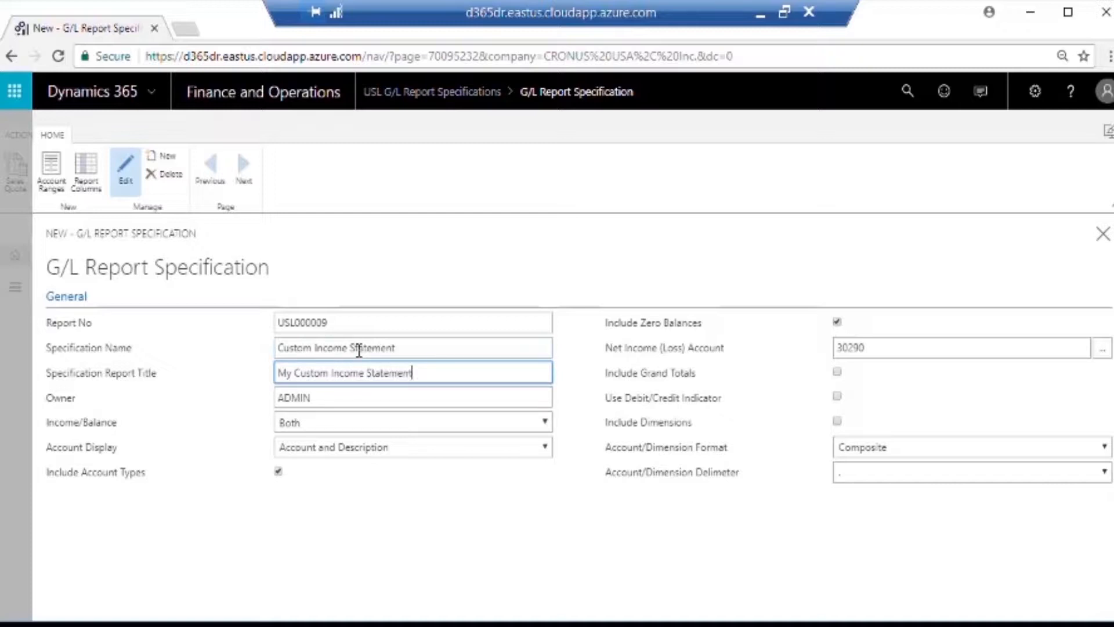
key("Tab")
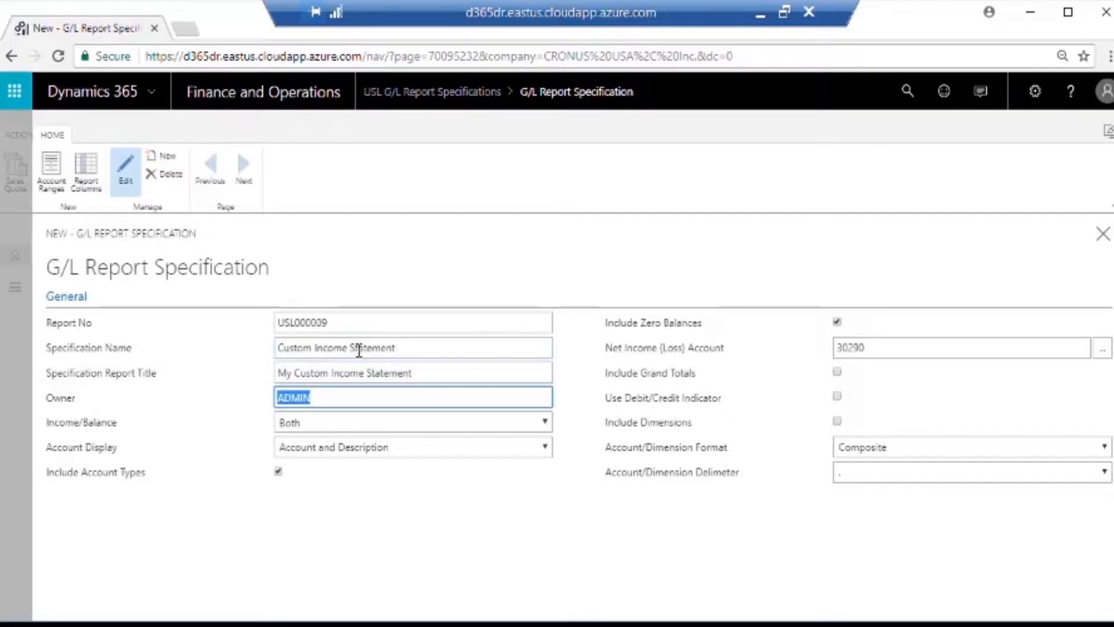
Set Income/Balance to Income Statement, exclude zero balances and include grand totals in the report specification
key("Tab")
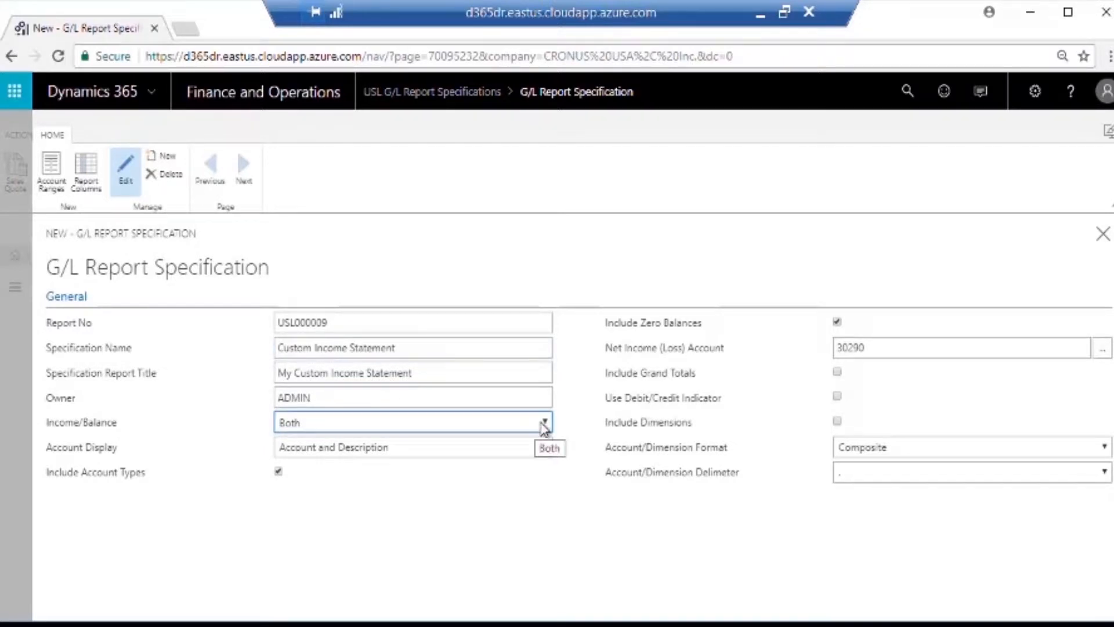
left_click(545, 425)
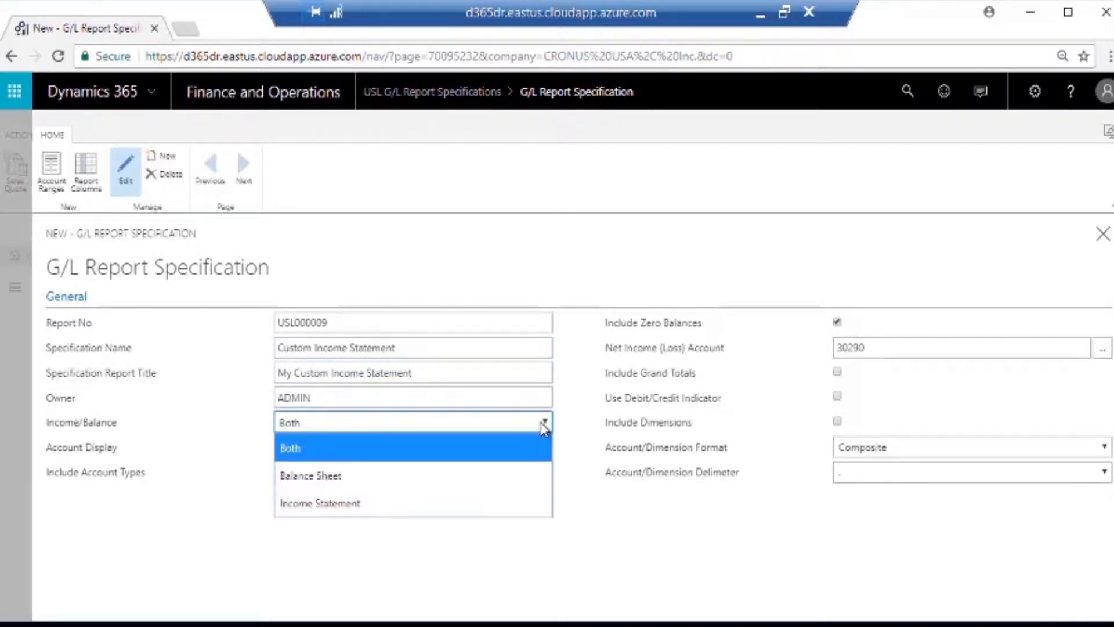
left_click(351, 503)
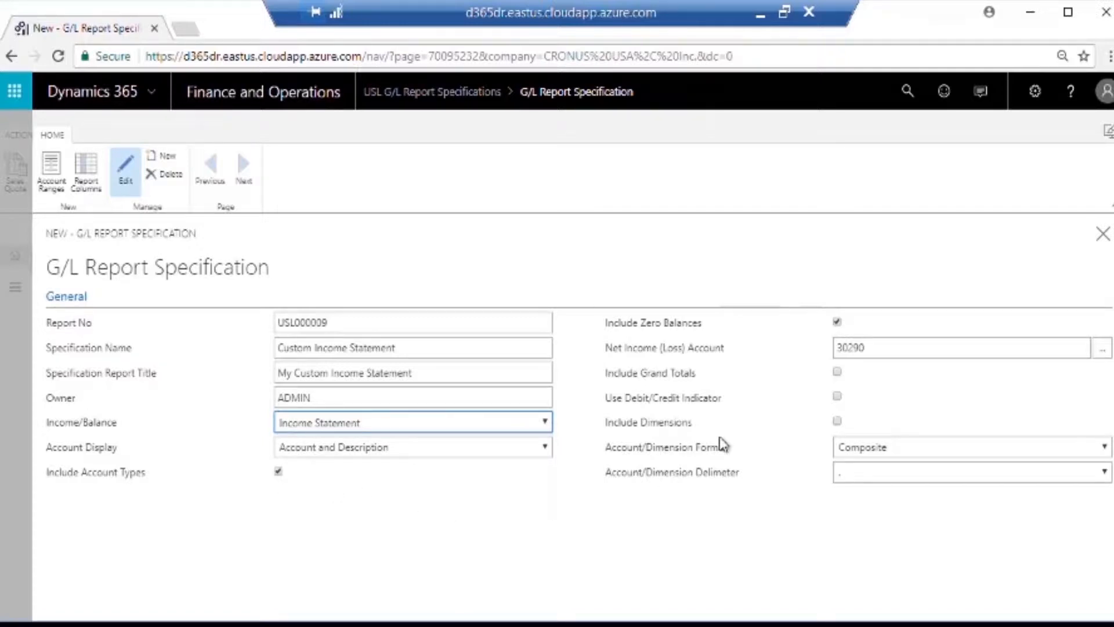
left_click(838, 326)
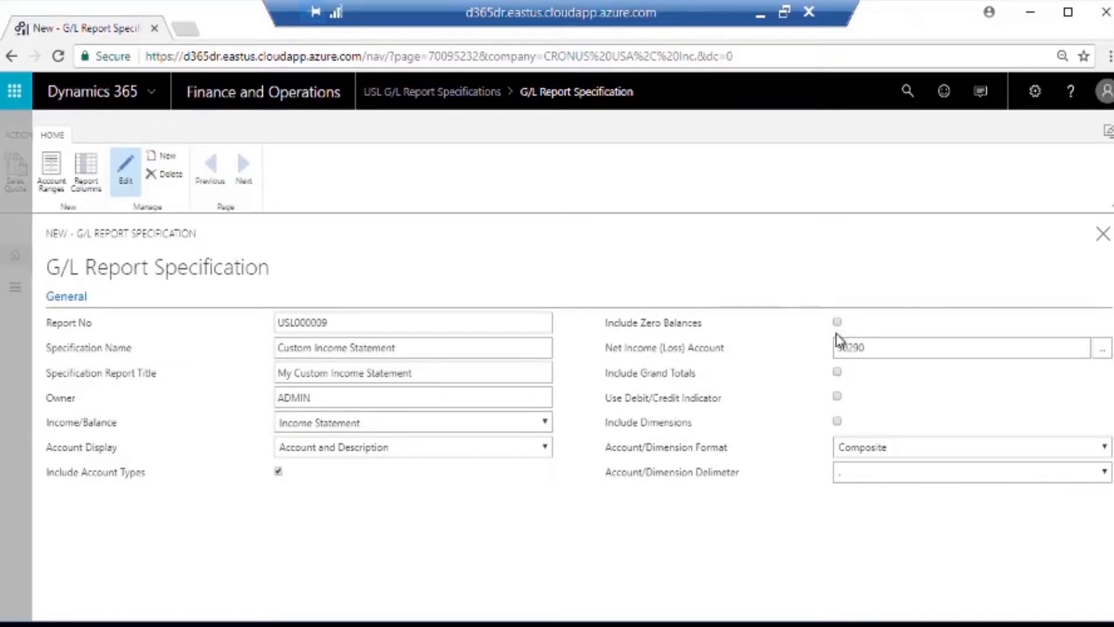
left_click(838, 373)
Start a new entry in the specification's report columns and open the choices for its column name
left_click(86, 172)
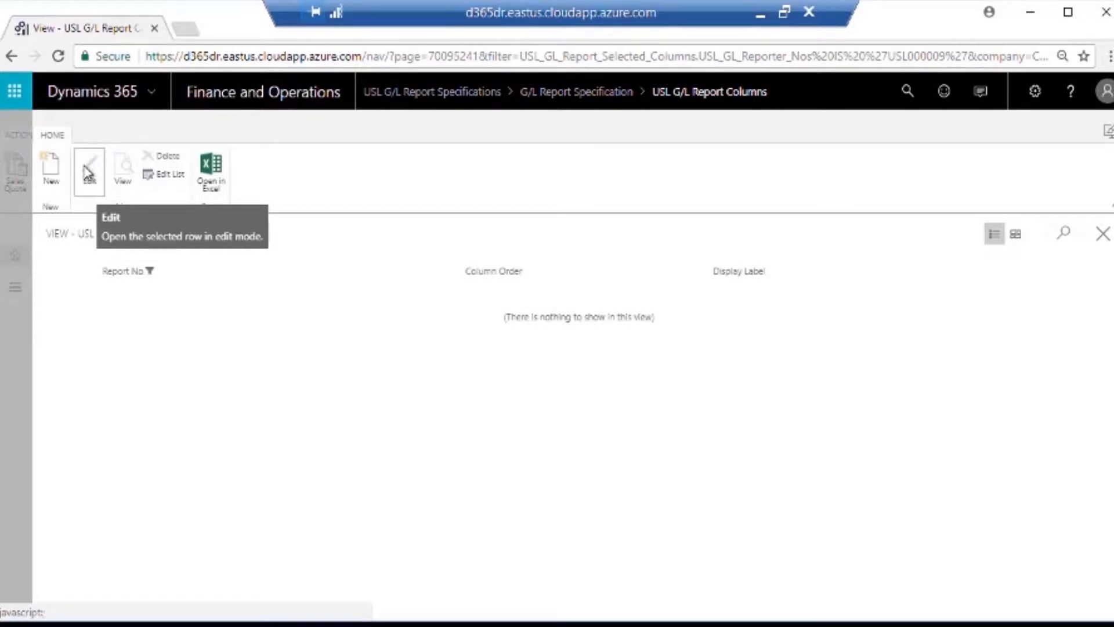
left_click(231, 245)
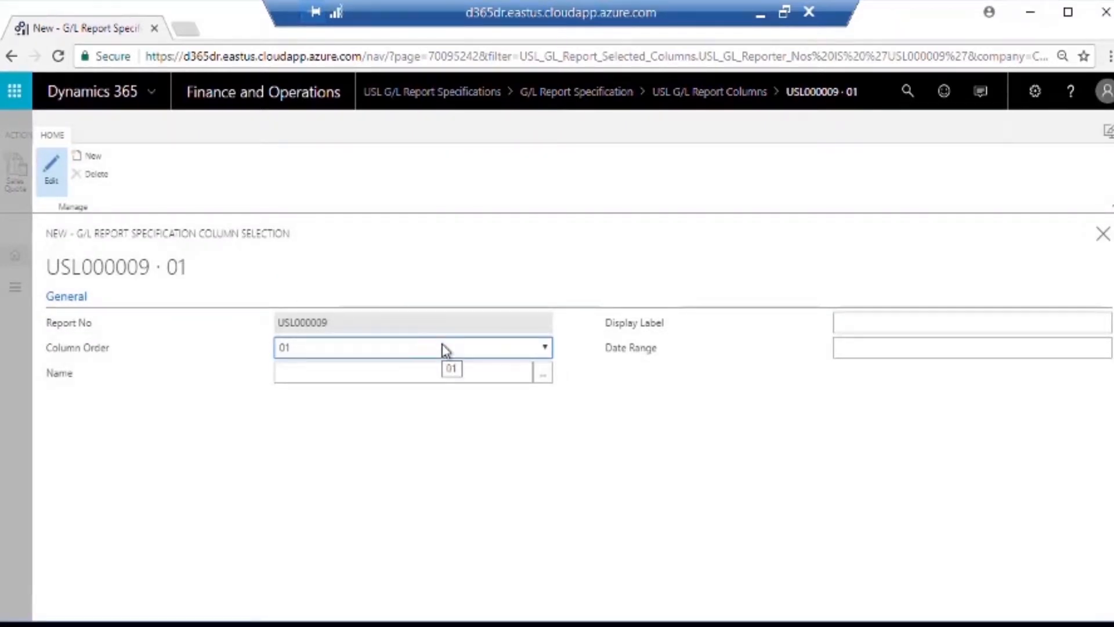
left_click(543, 374)
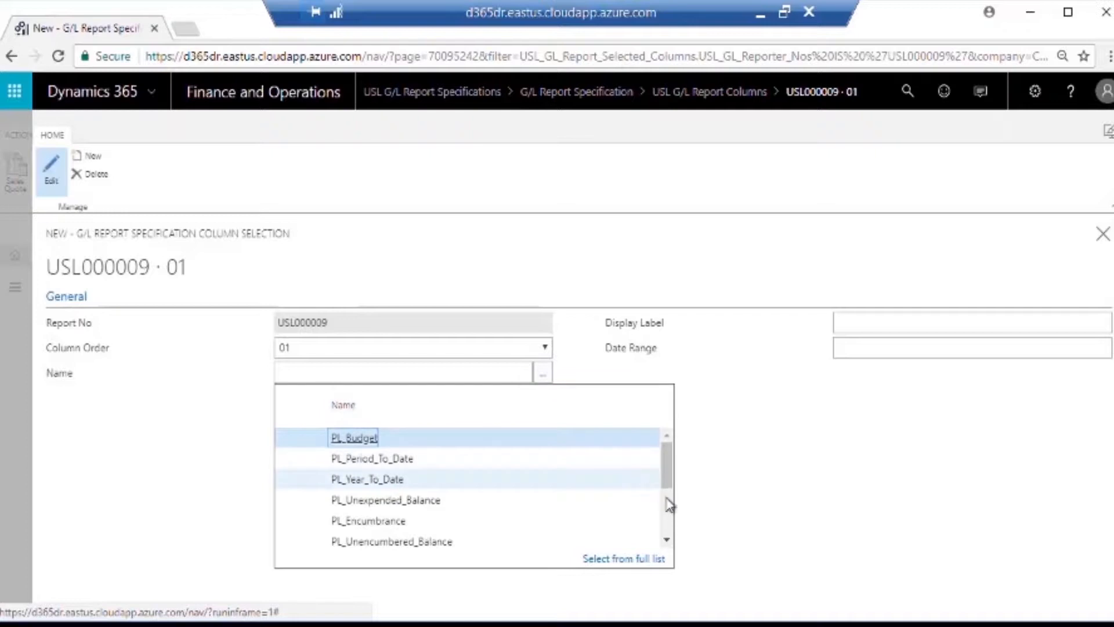
Look through the available predefined column names for the new report column
left_click(668, 541)
left_click(667, 541)
left_click(667, 541)
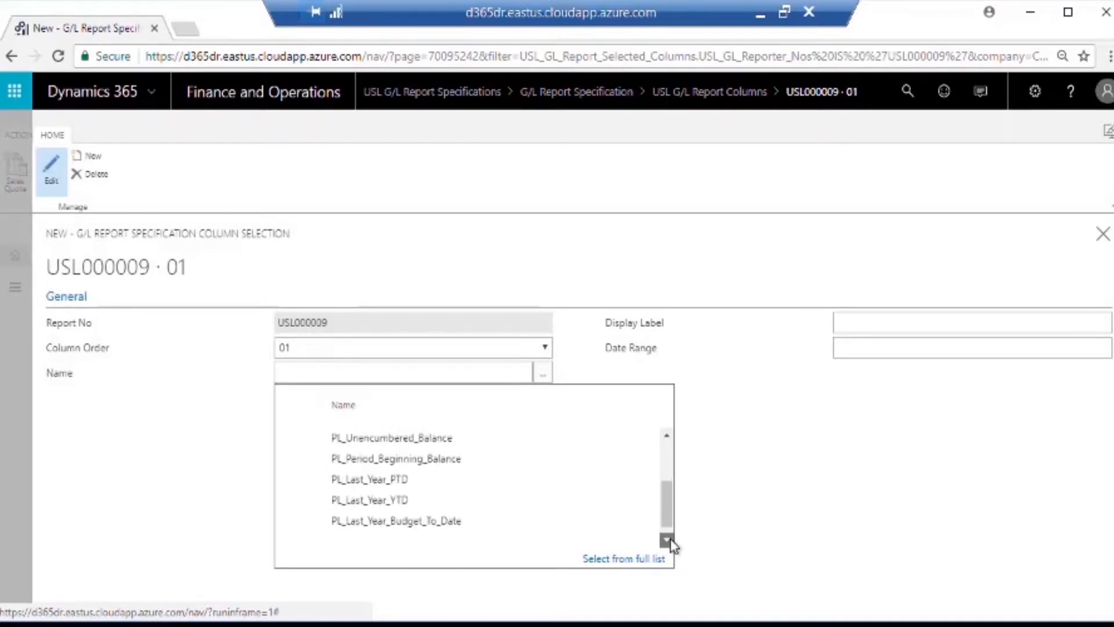
left_click(667, 541)
left_click(668, 541)
left_click(667, 541)
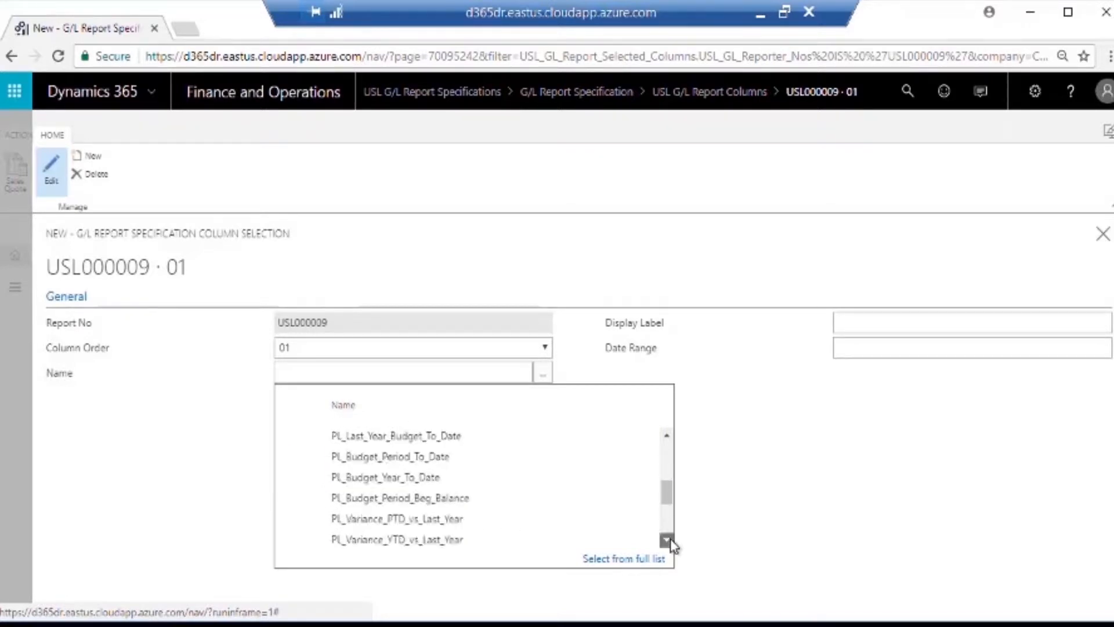
left_click(667, 541)
left_click(667, 541)
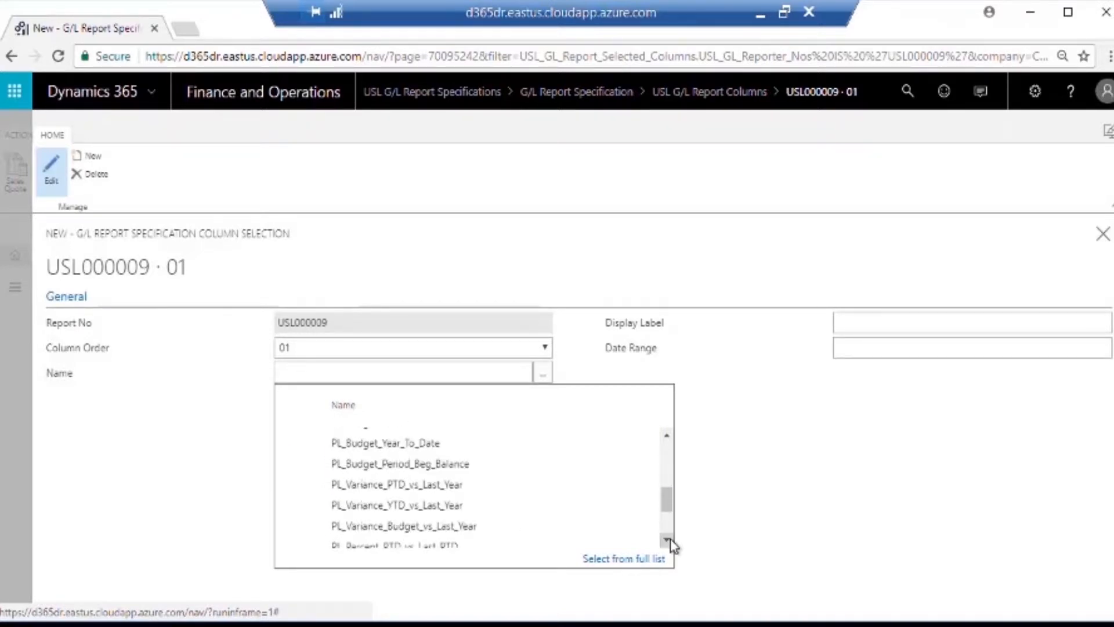
left_click(667, 541)
left_click(668, 540)
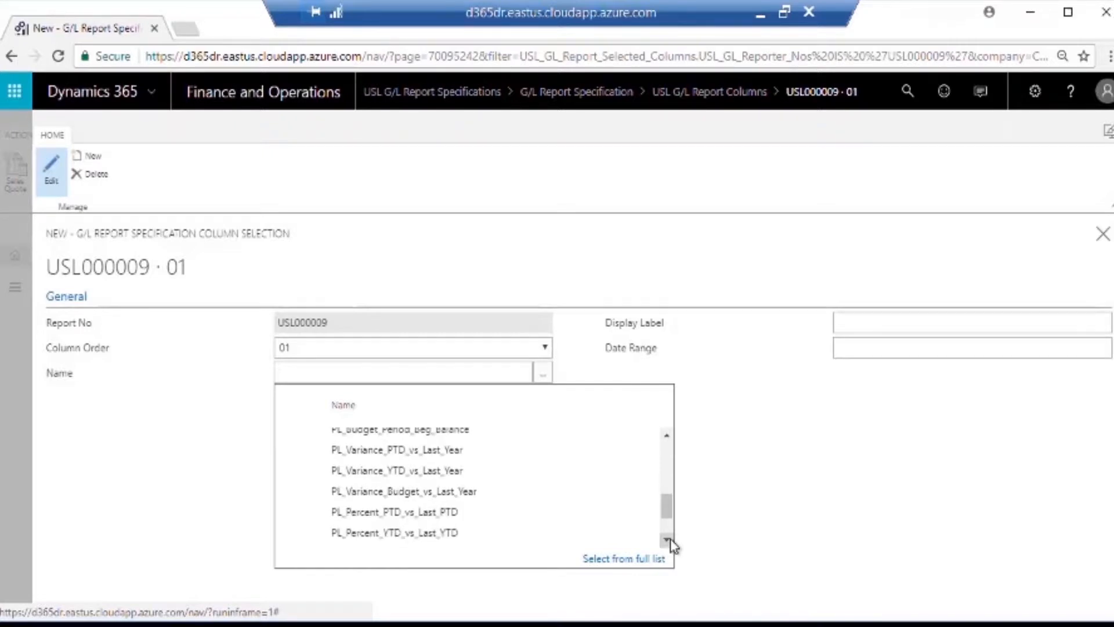
left_click(667, 541)
left_click(667, 541)
left_click(668, 541)
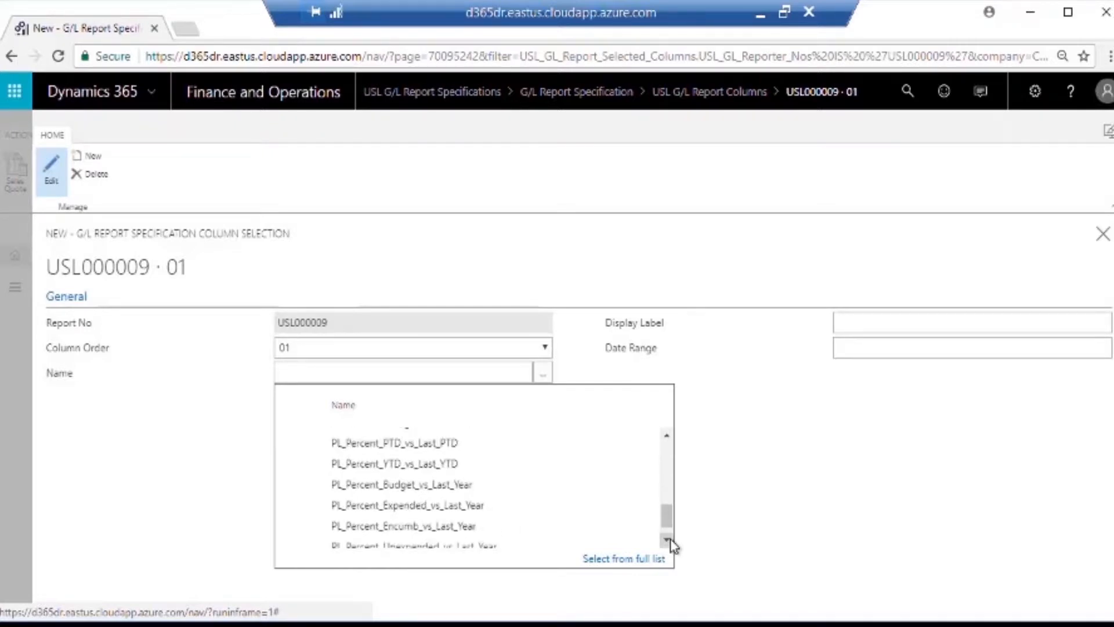
left_click(667, 541)
left_click(668, 541)
left_click_drag(665, 530, 662, 446)
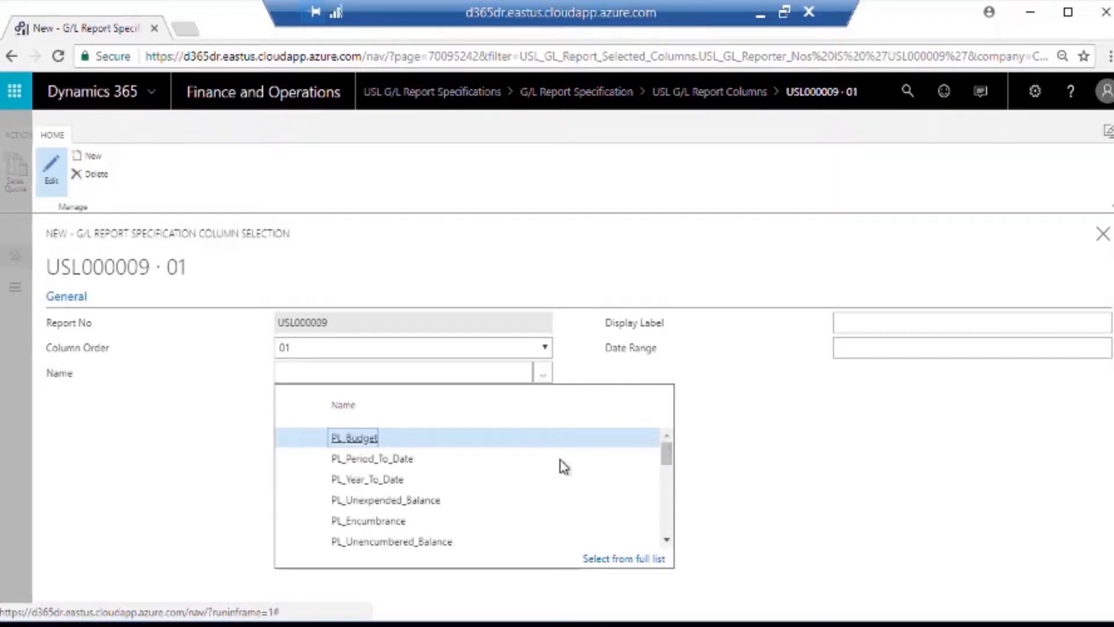
Assign PL_Period_To_Date as the name of column 01 and close the column card
left_click(358, 460)
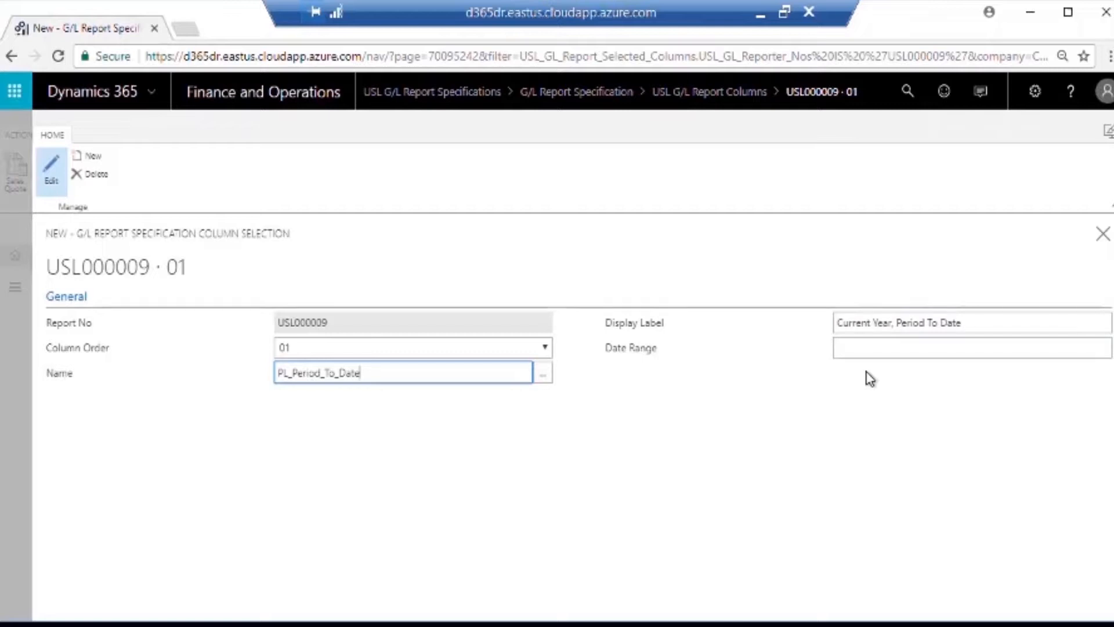
left_click(1099, 234)
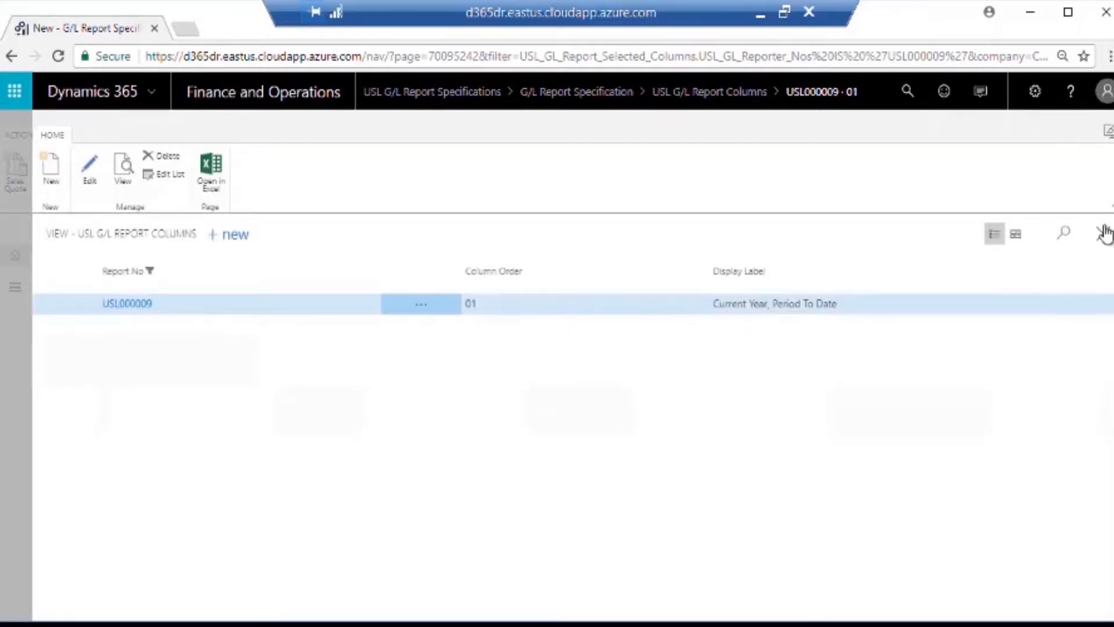
Add another report column with column order 02 and the name PL_Year_To_Date
left_click(231, 247)
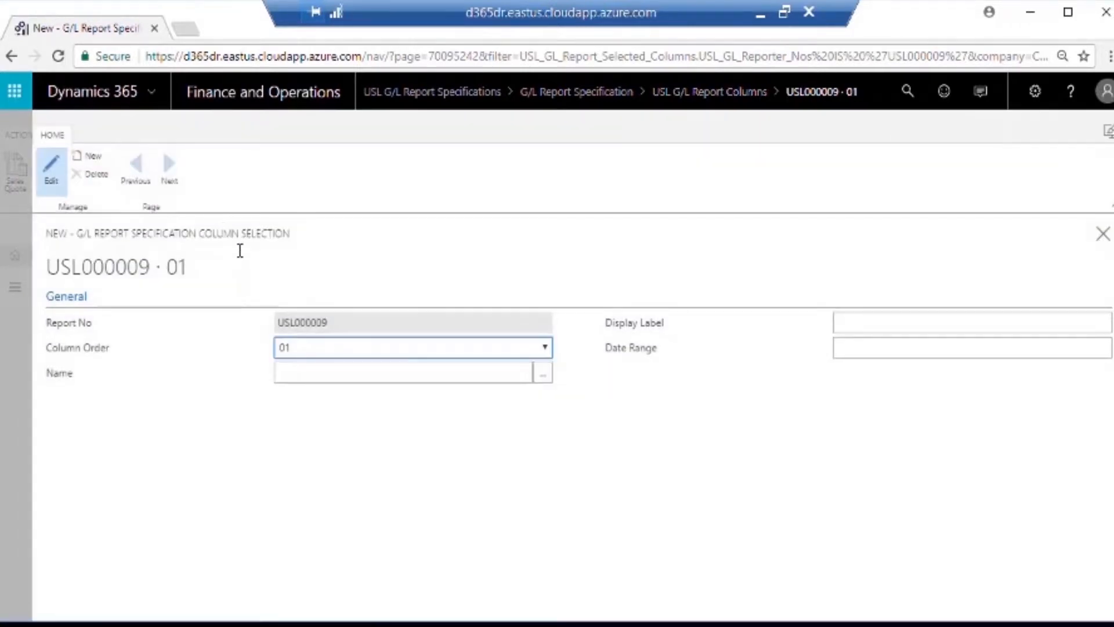
left_click(544, 347)
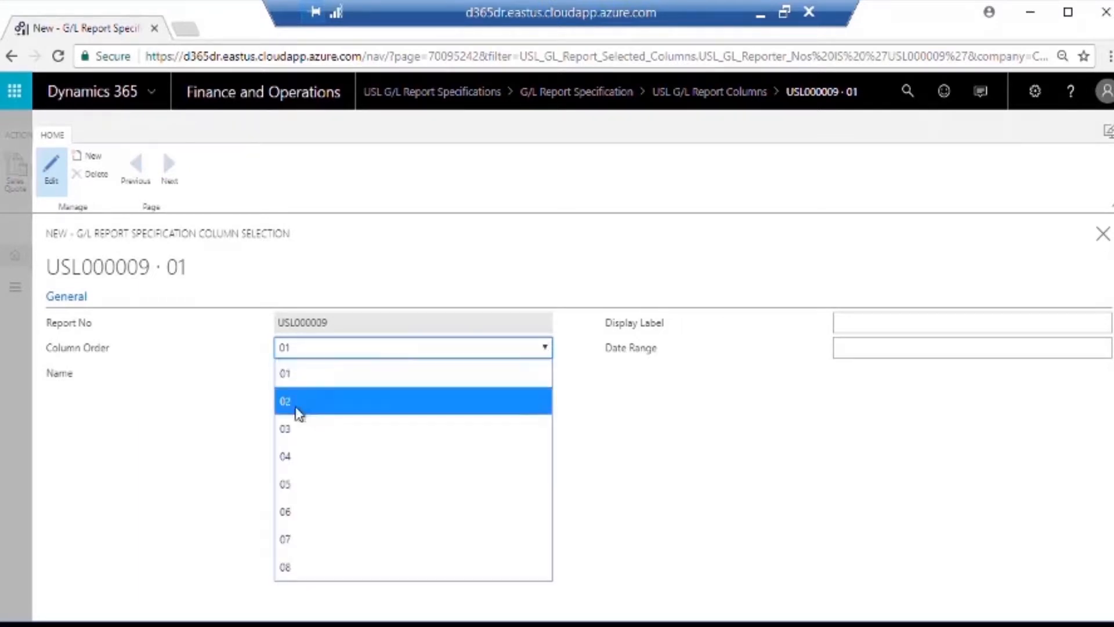
left_click(287, 408)
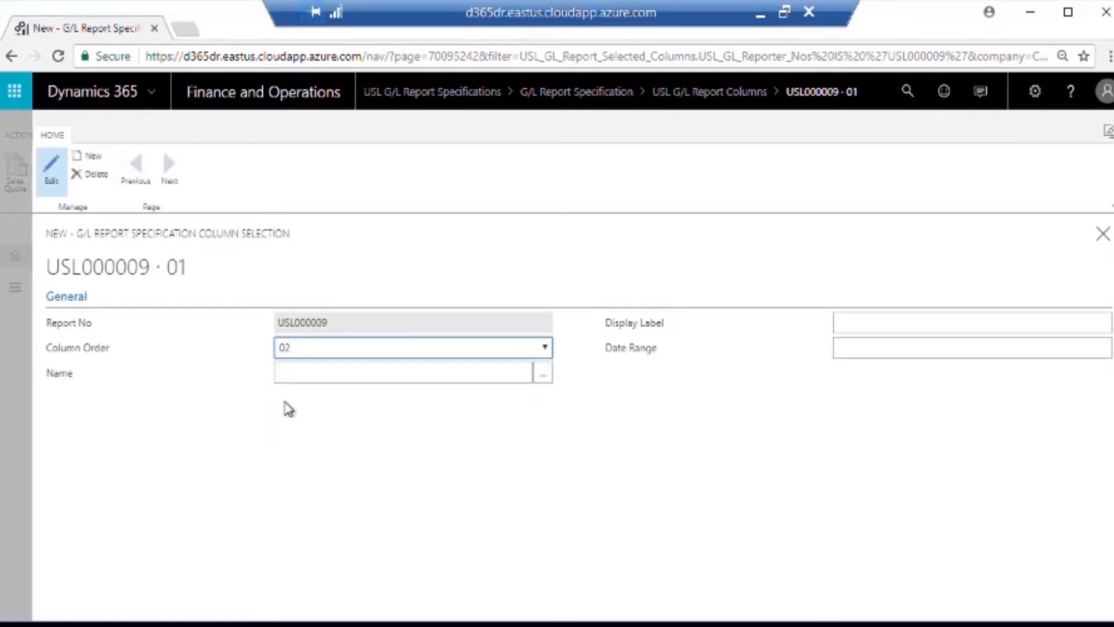
left_click(543, 373)
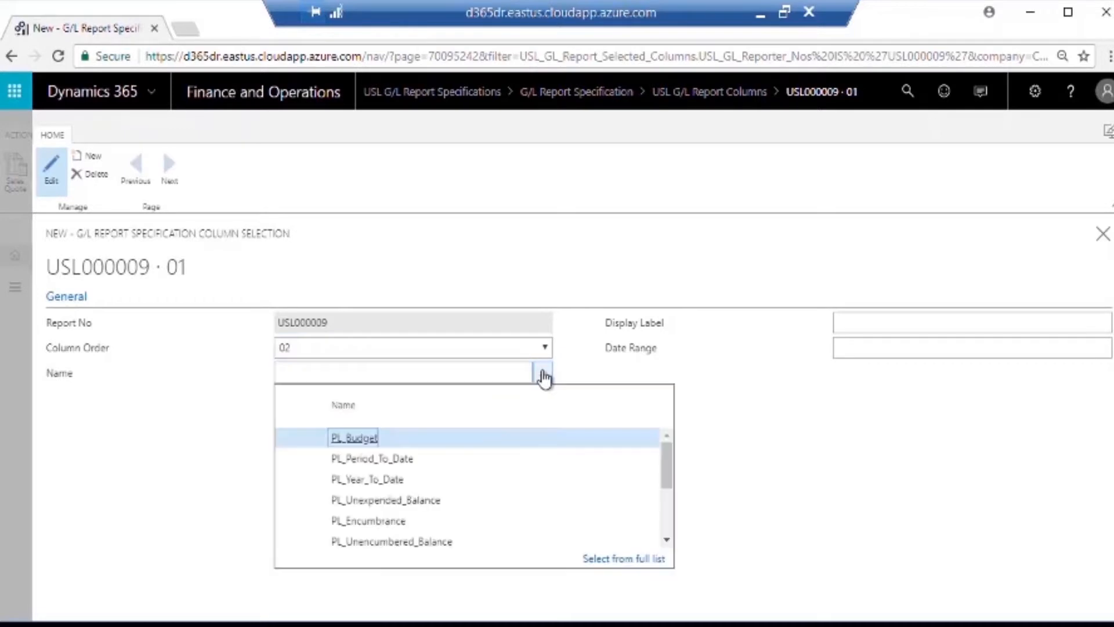
left_click(373, 479)
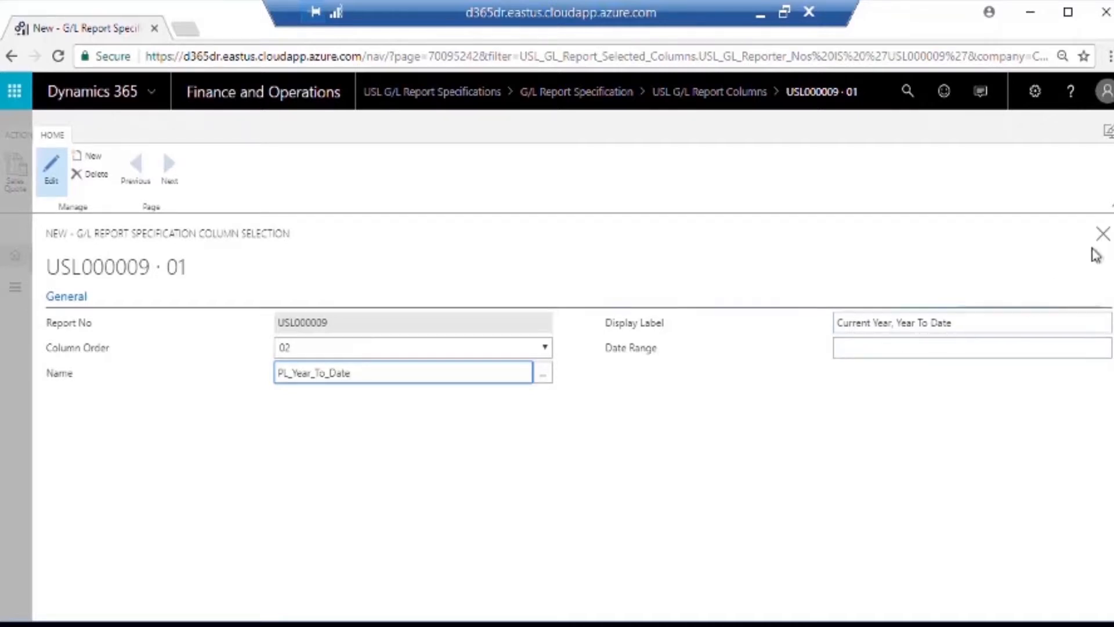
left_click(1103, 234)
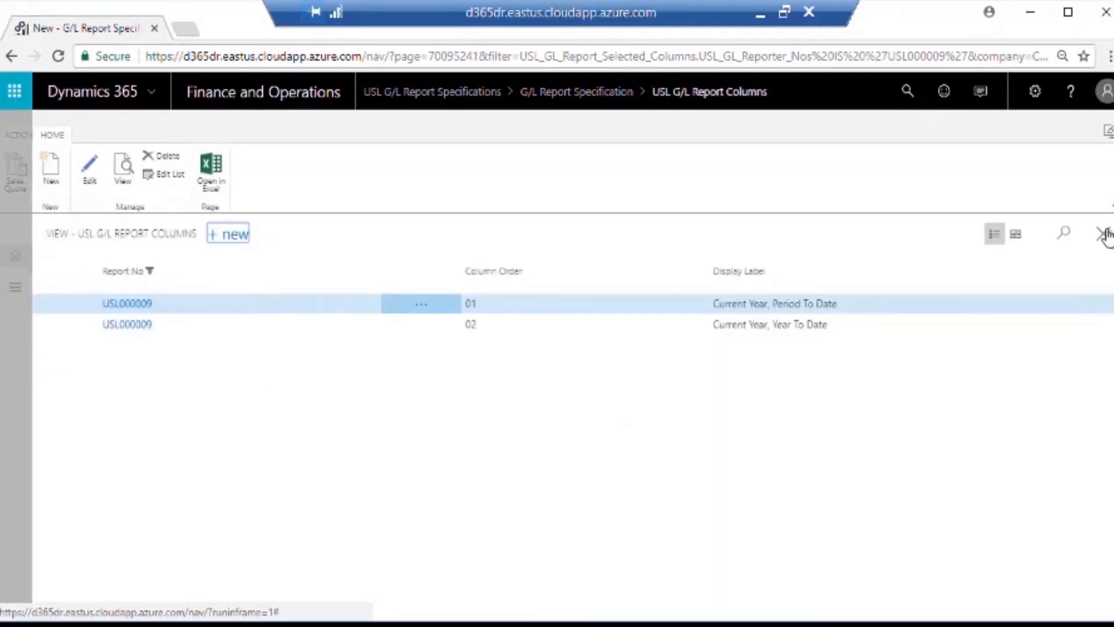
Add a report column with column order 04 and the name PL_Last_Year_PTD
left_click(228, 235)
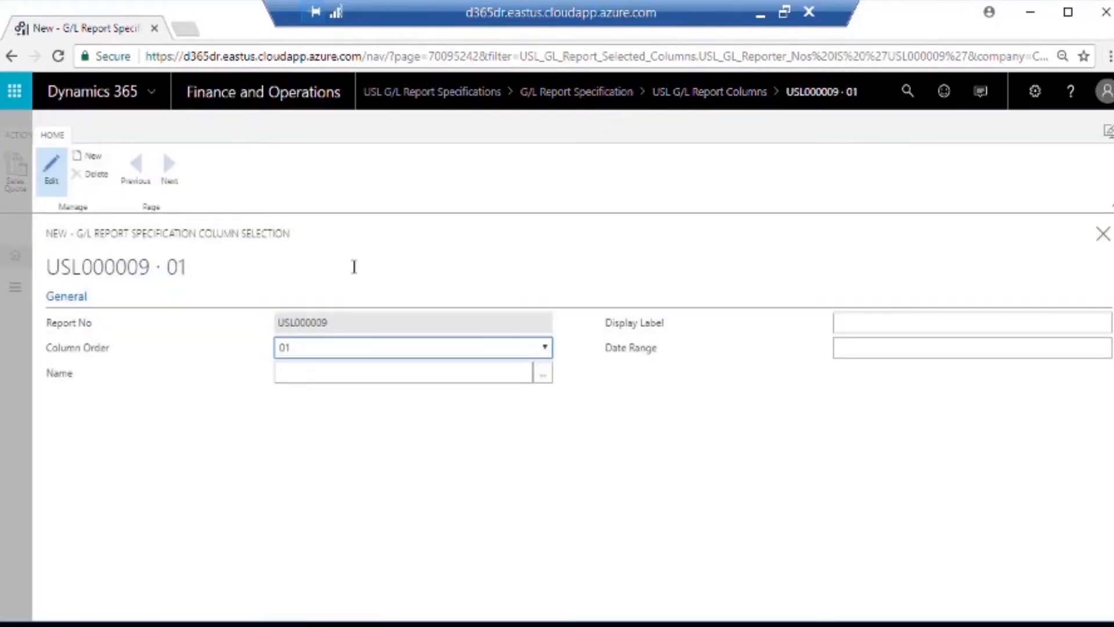
left_click(545, 349)
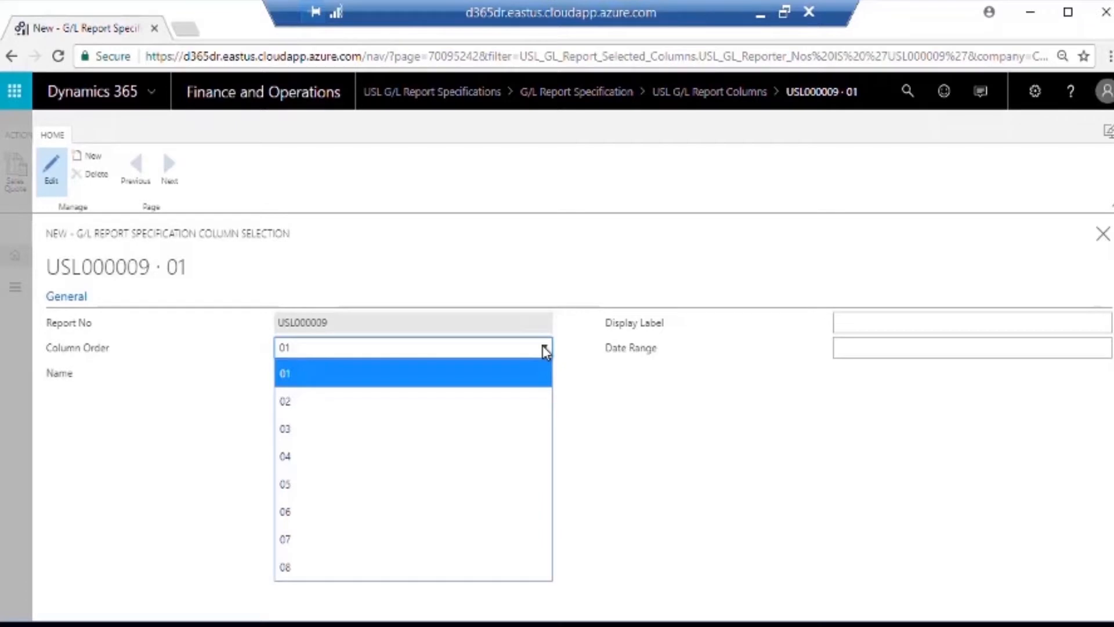
left_click(293, 456)
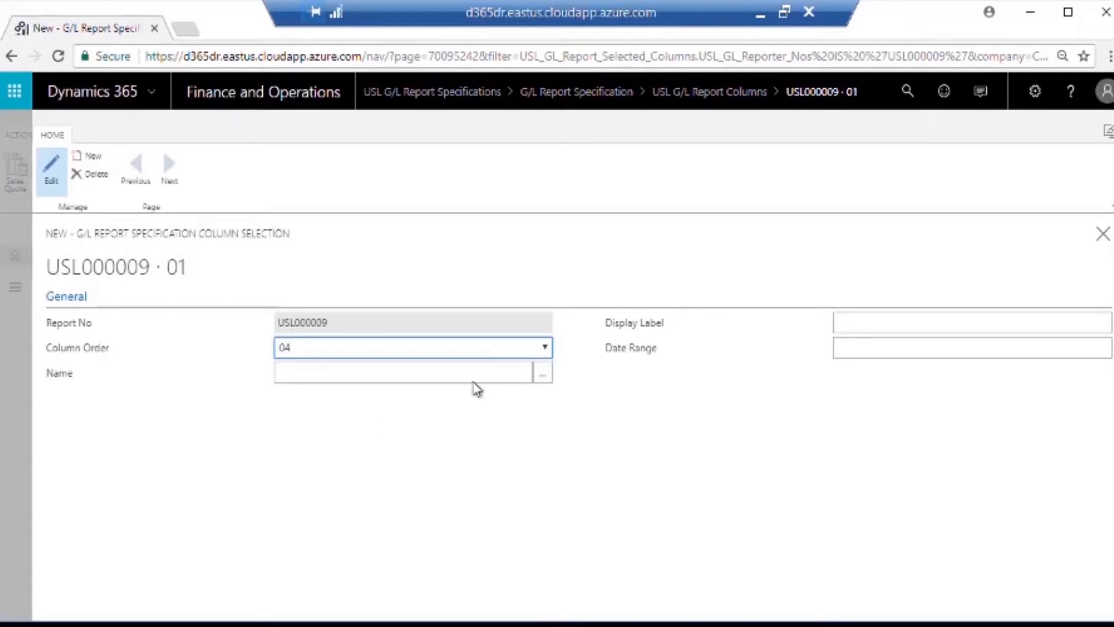
left_click(546, 378)
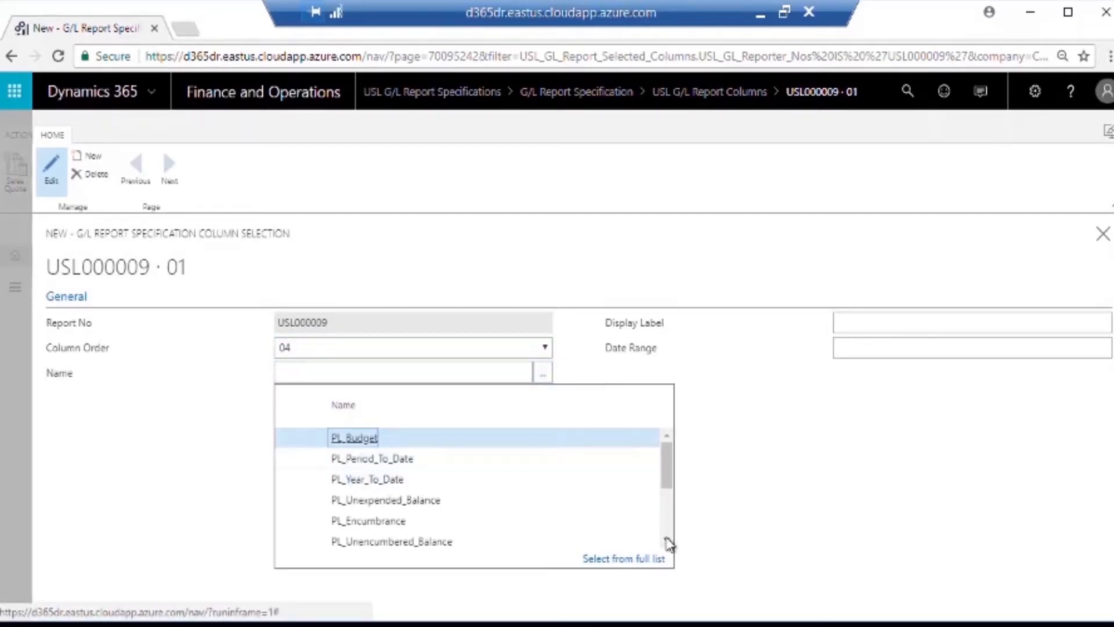
left_click(666, 542)
left_click(667, 541)
left_click(667, 542)
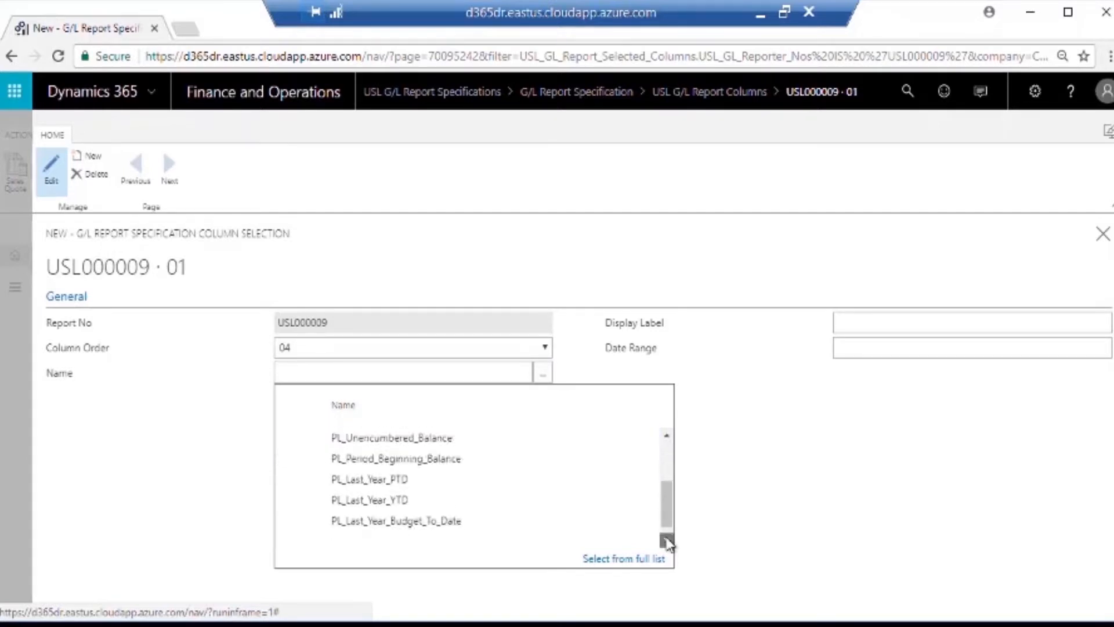
left_click(383, 482)
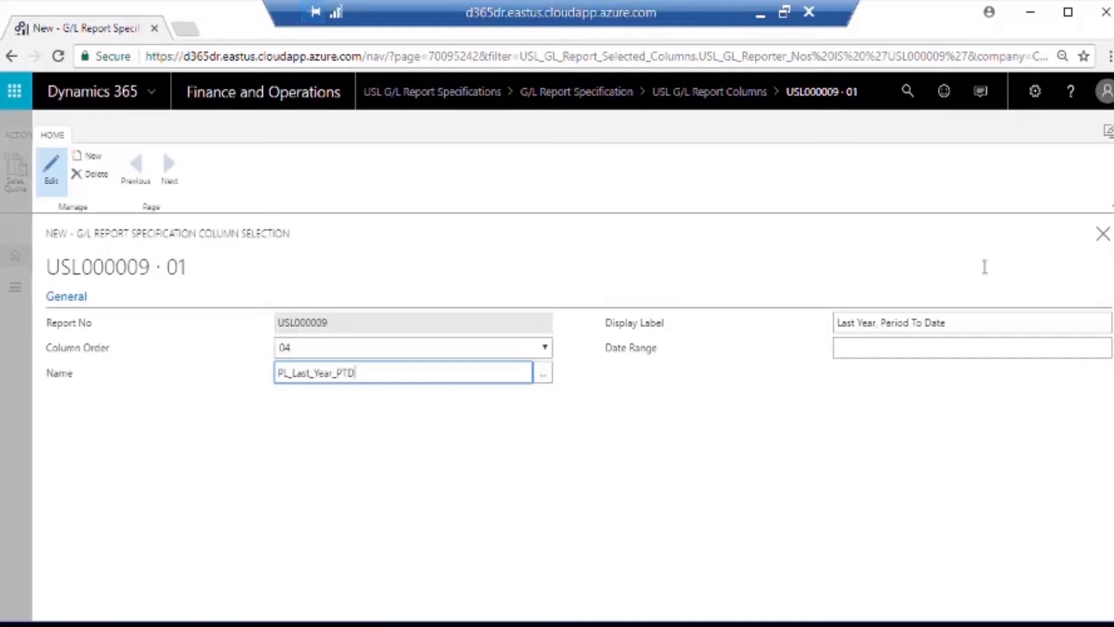
left_click(1104, 235)
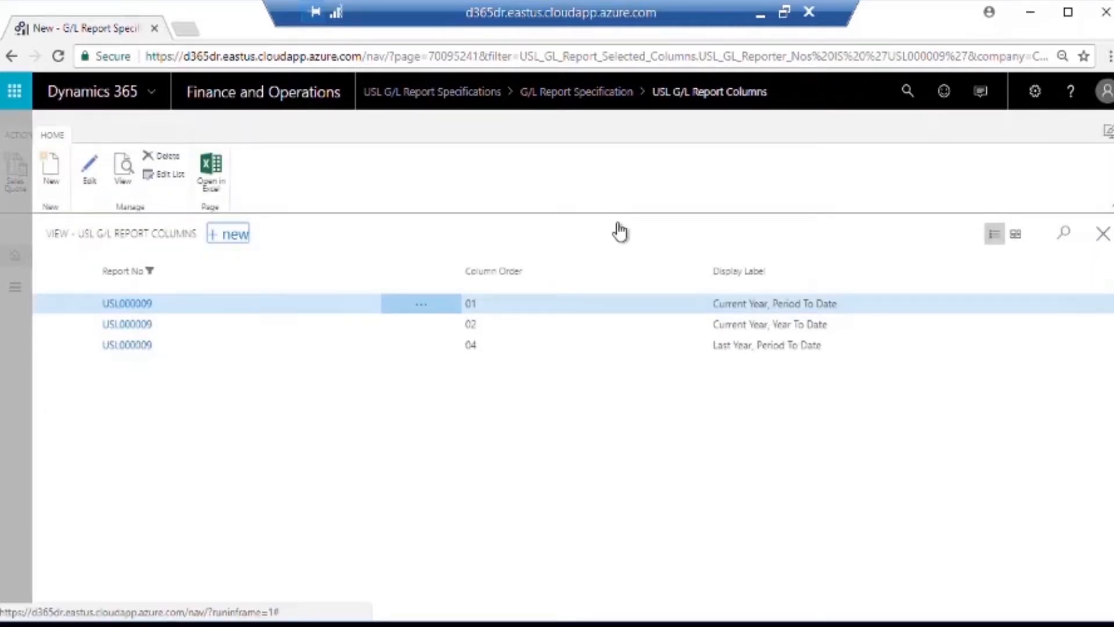
Add a report column with column order 05 and the name PL_Last_Year_YTD
left_click(233, 239)
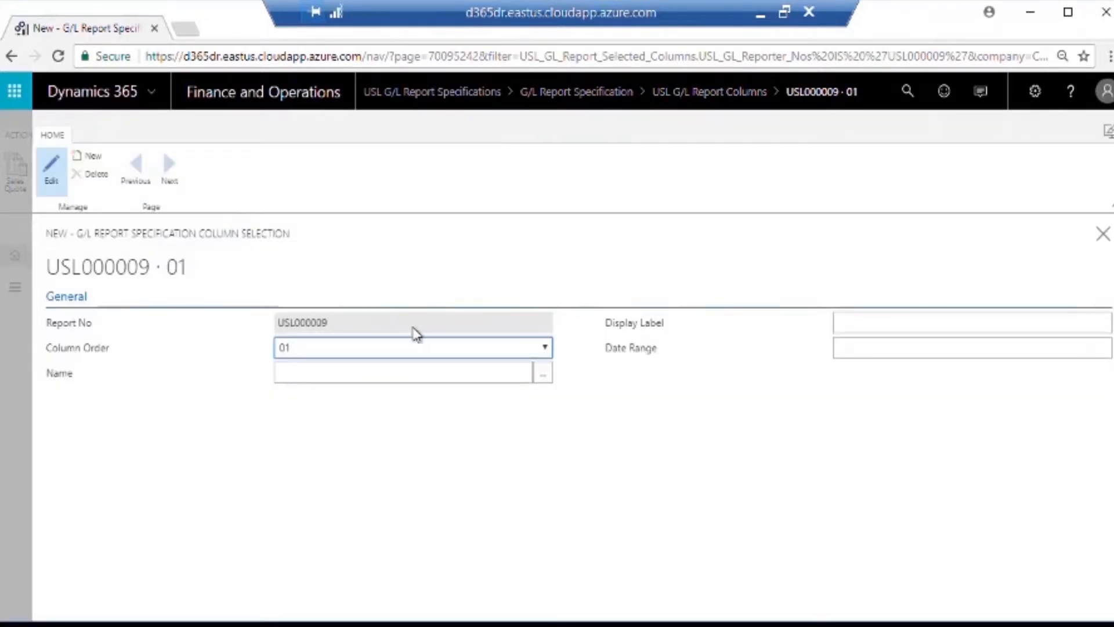
left_click(545, 347)
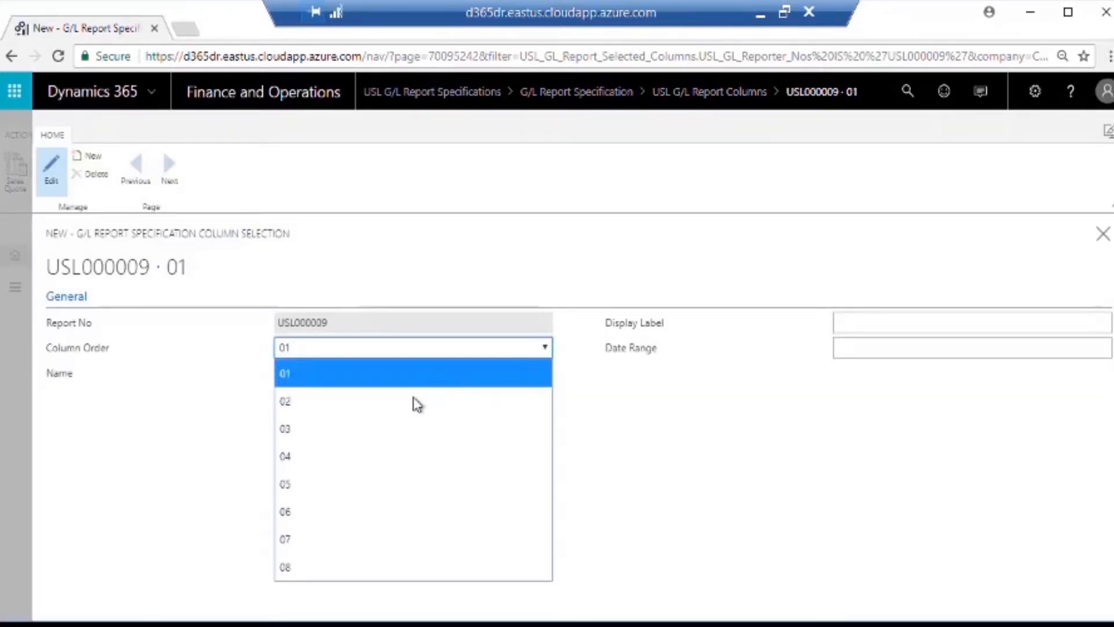
left_click(299, 485)
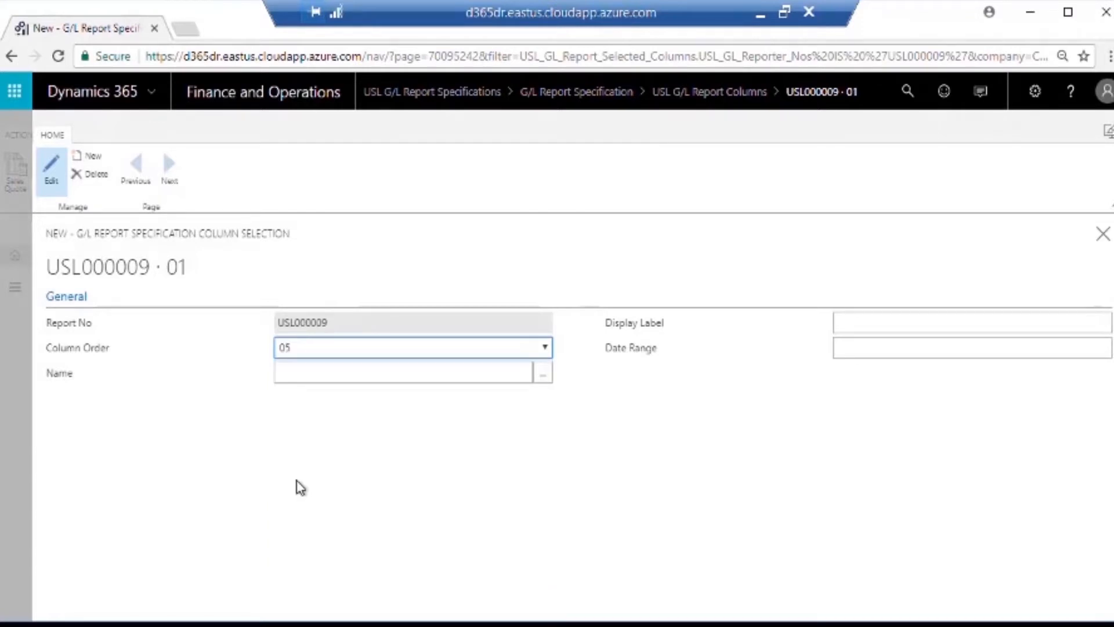
left_click(543, 376)
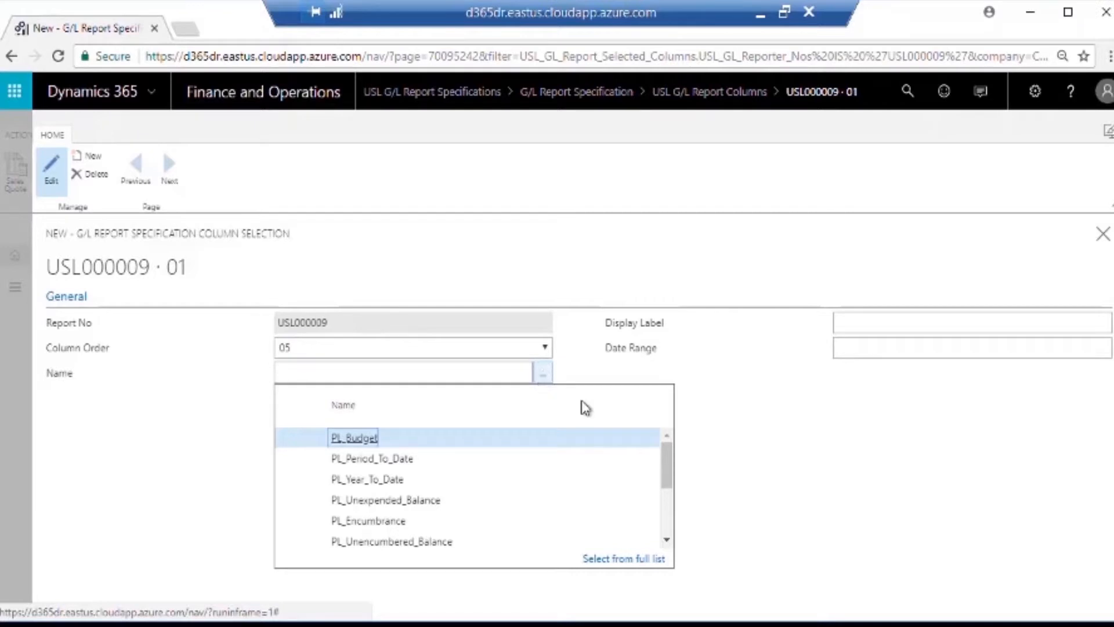
left_click(668, 539)
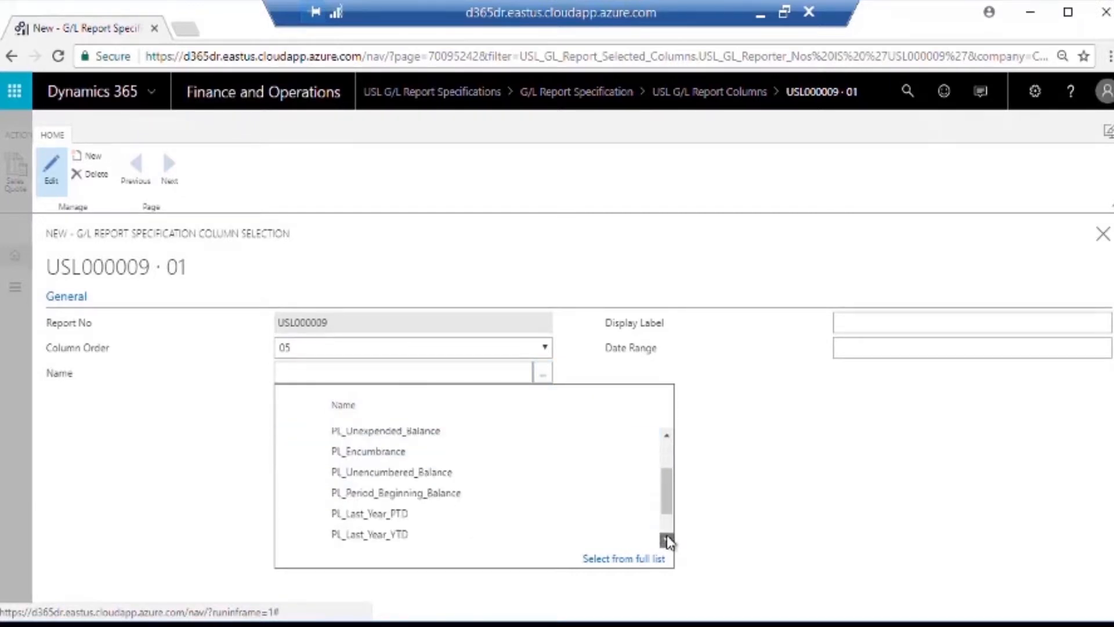
left_click(399, 535)
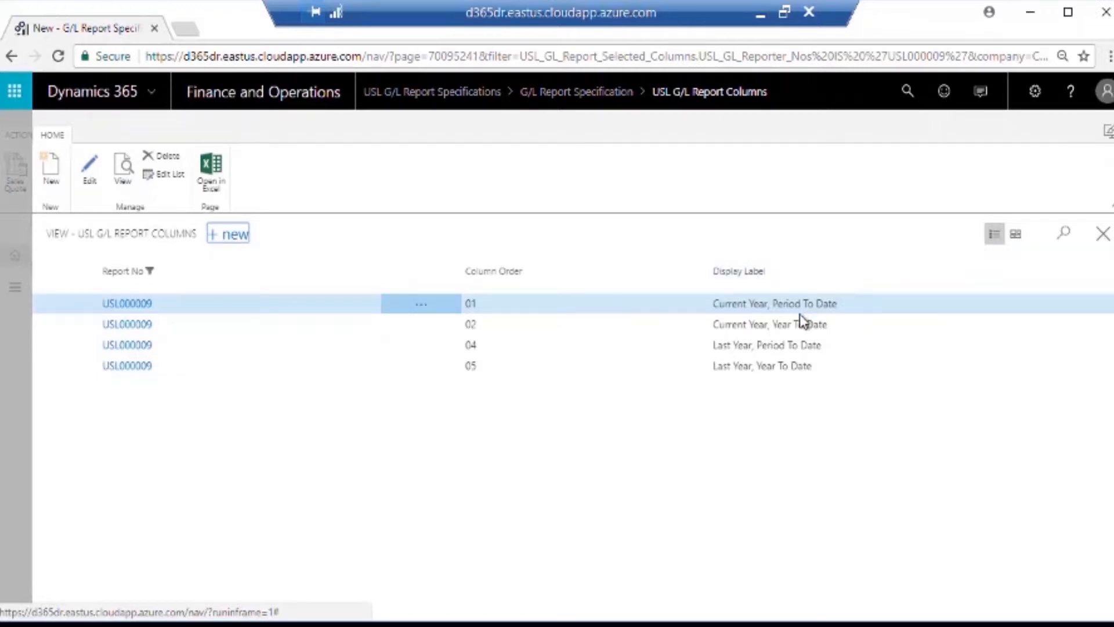
Add a report column with column order 07 and the name PL_Variance_PTD_vs_Last_Year
left_click(230, 236)
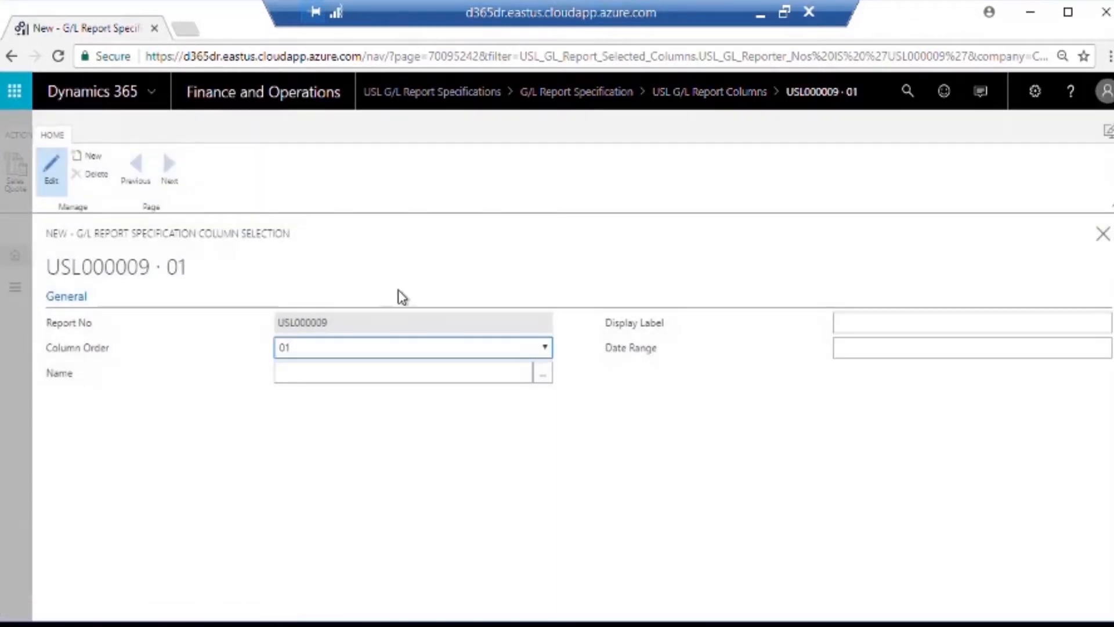
left_click(545, 348)
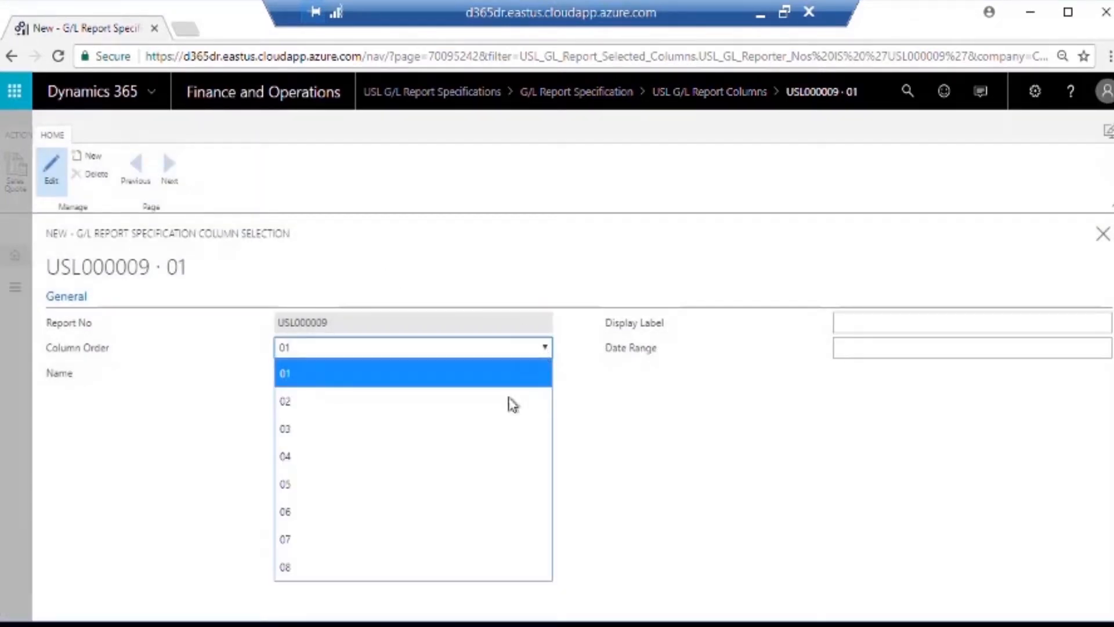
left_click(392, 540)
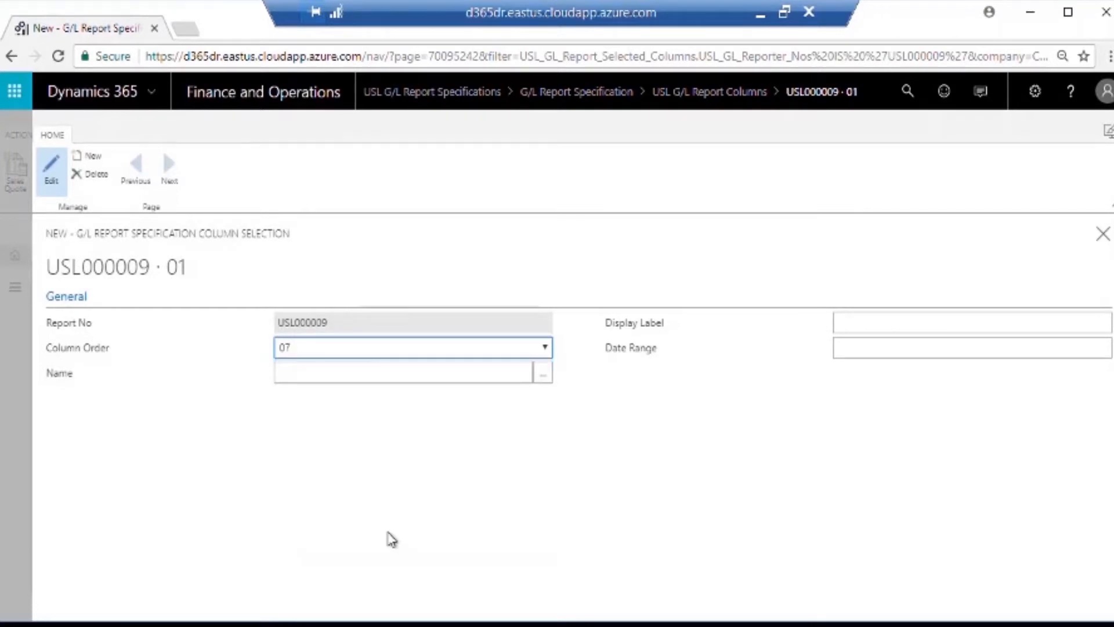
left_click(545, 375)
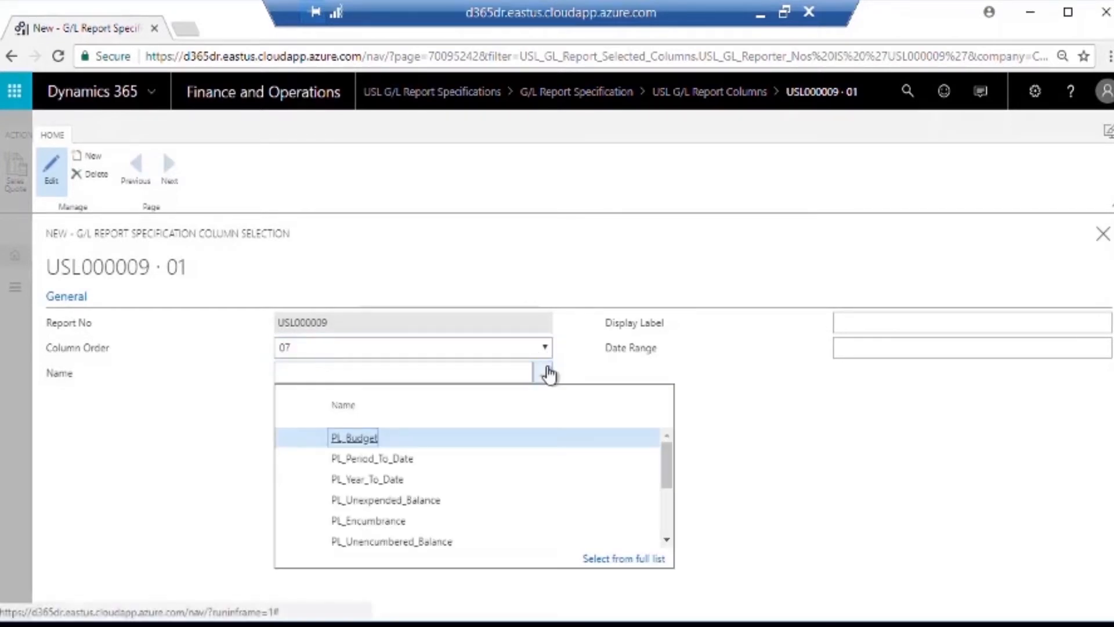
left_click(668, 540)
left_click(667, 540)
left_click(668, 539)
left_click(667, 539)
left_click(667, 540)
left_click(668, 540)
left_click(668, 540)
left_click(667, 539)
left_click(667, 540)
left_click(668, 540)
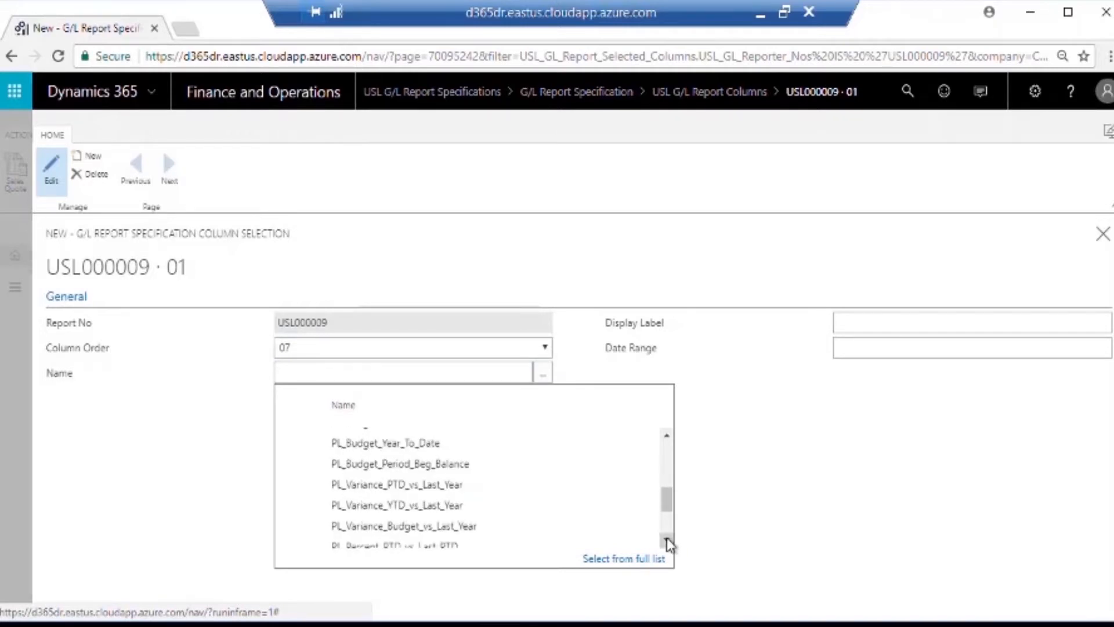
left_click(427, 485)
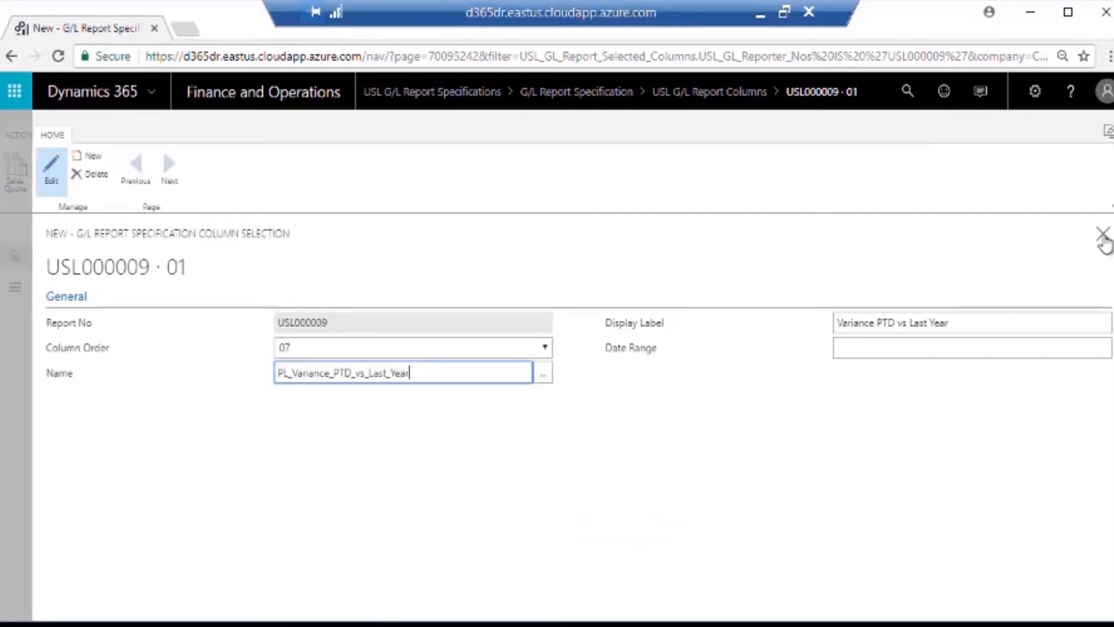
left_click(1103, 237)
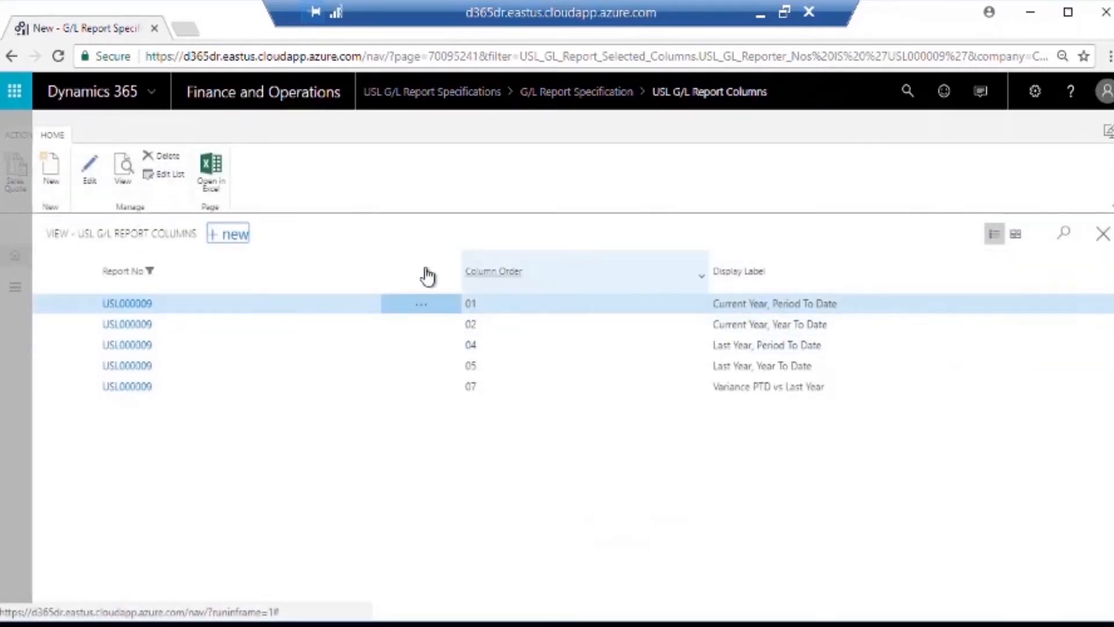
Add a report column with column order 08 and the name PL_Variance_YTD_vs_Last_Year
left_click(225, 235)
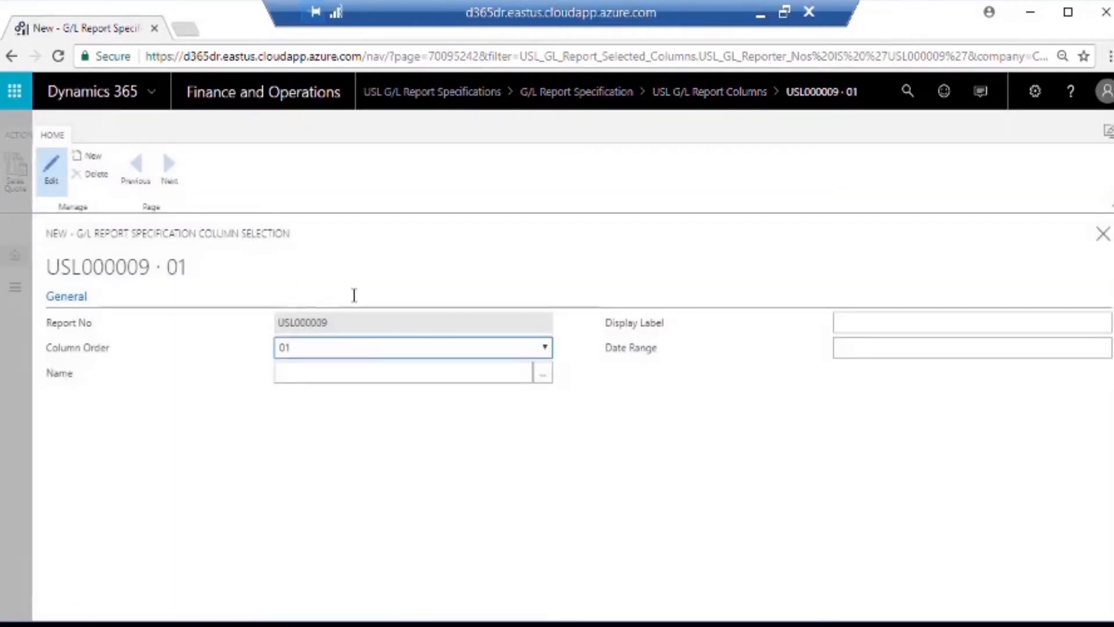
left_click(547, 350)
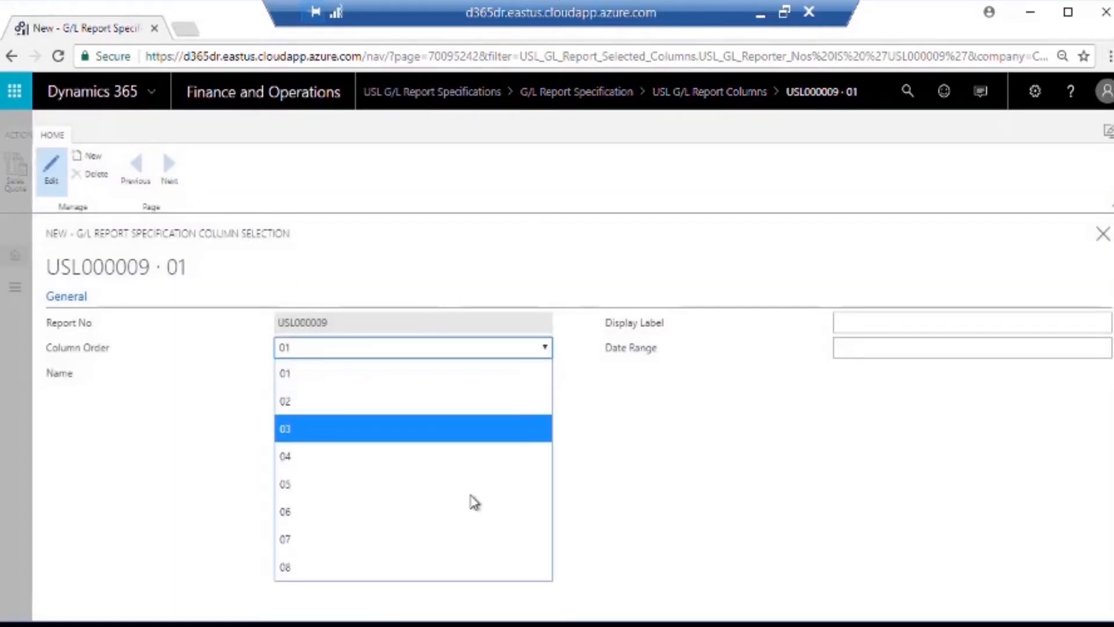
left_click(398, 569)
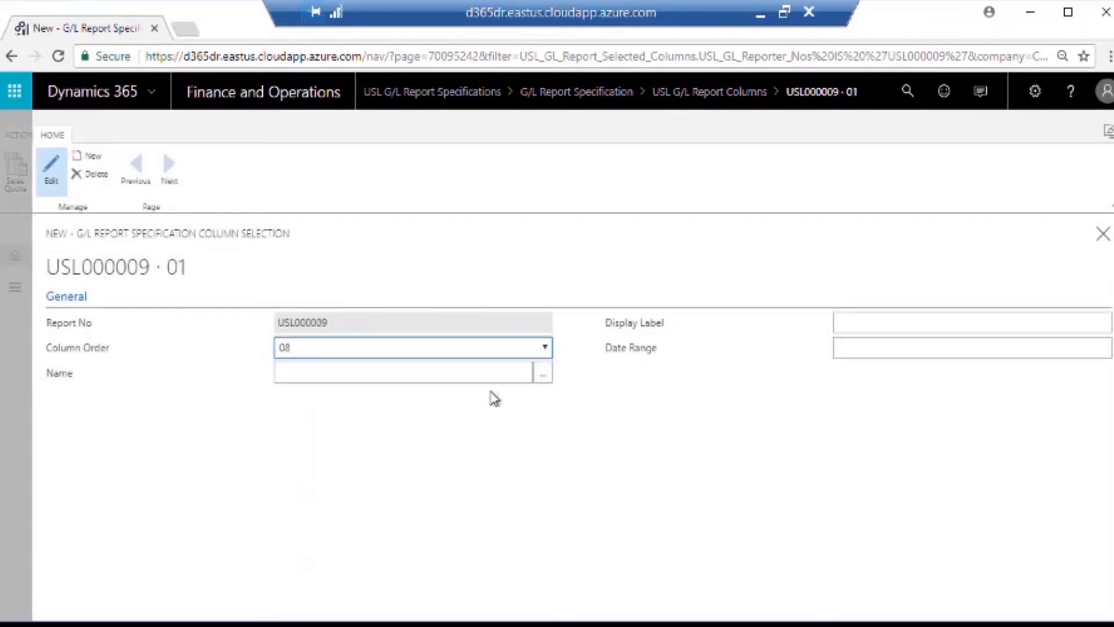
left_click(541, 375)
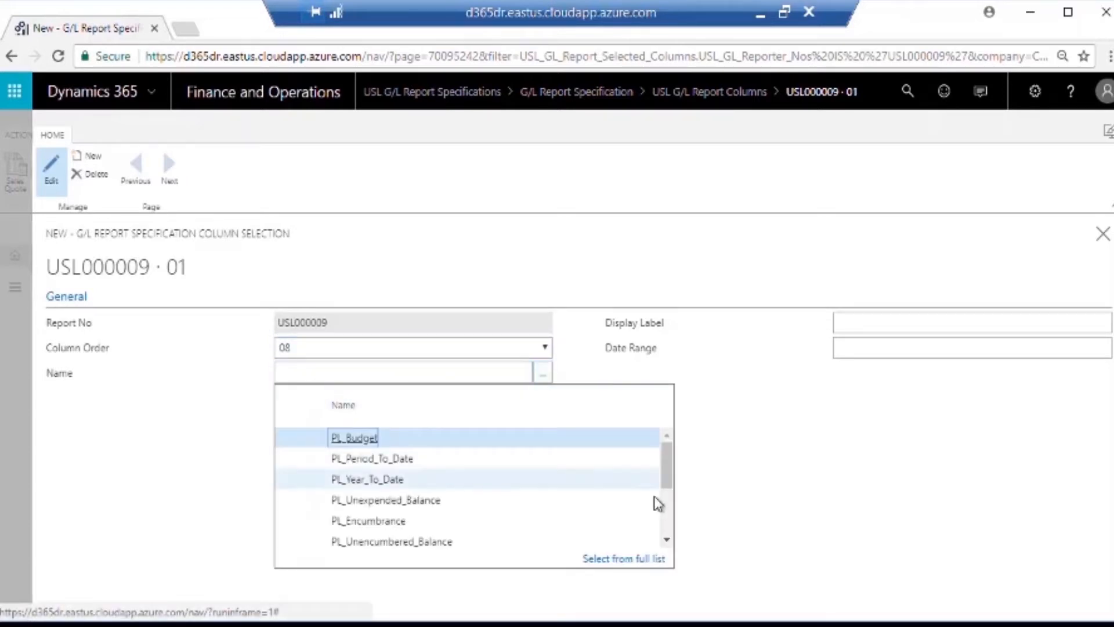
left_click(667, 540)
left_click(667, 540)
left_click(667, 539)
left_click(667, 540)
left_click(667, 540)
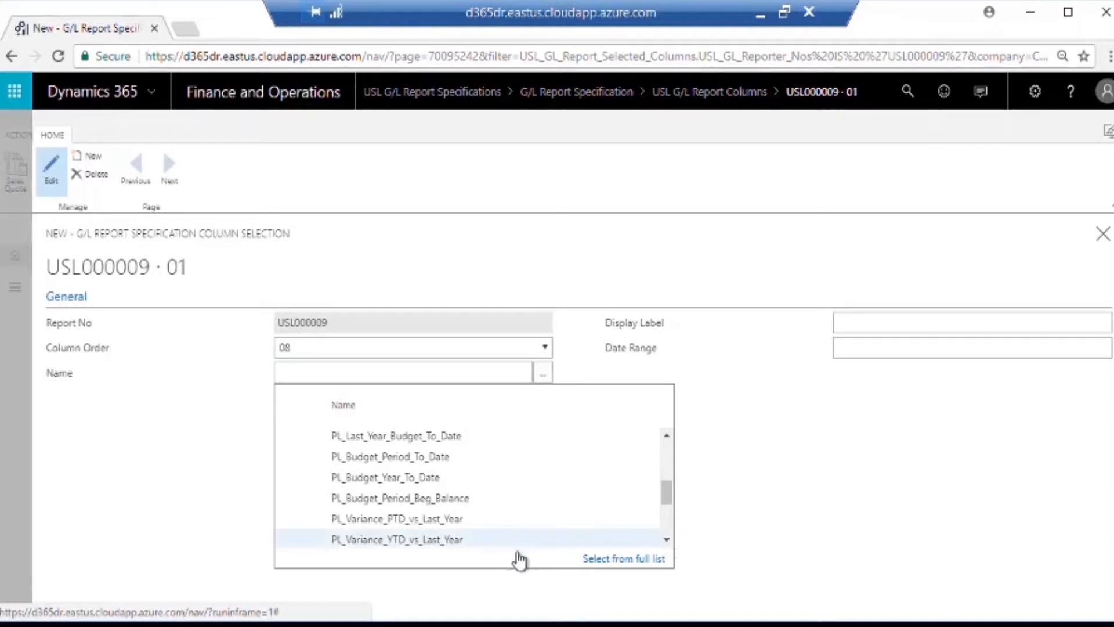
left_click(398, 543)
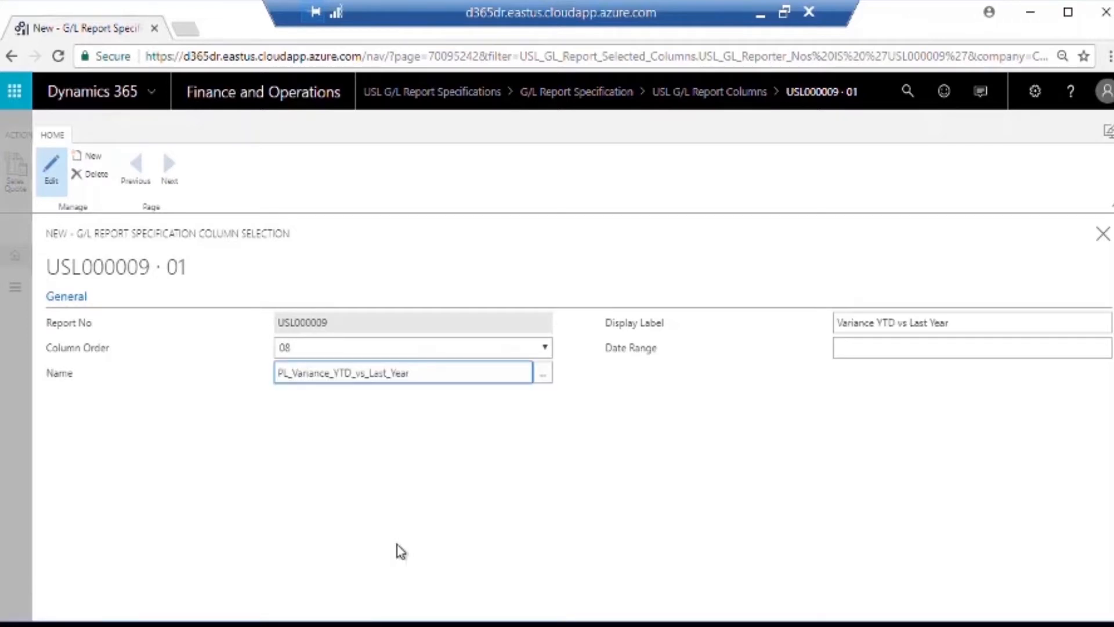
left_click(1102, 235)
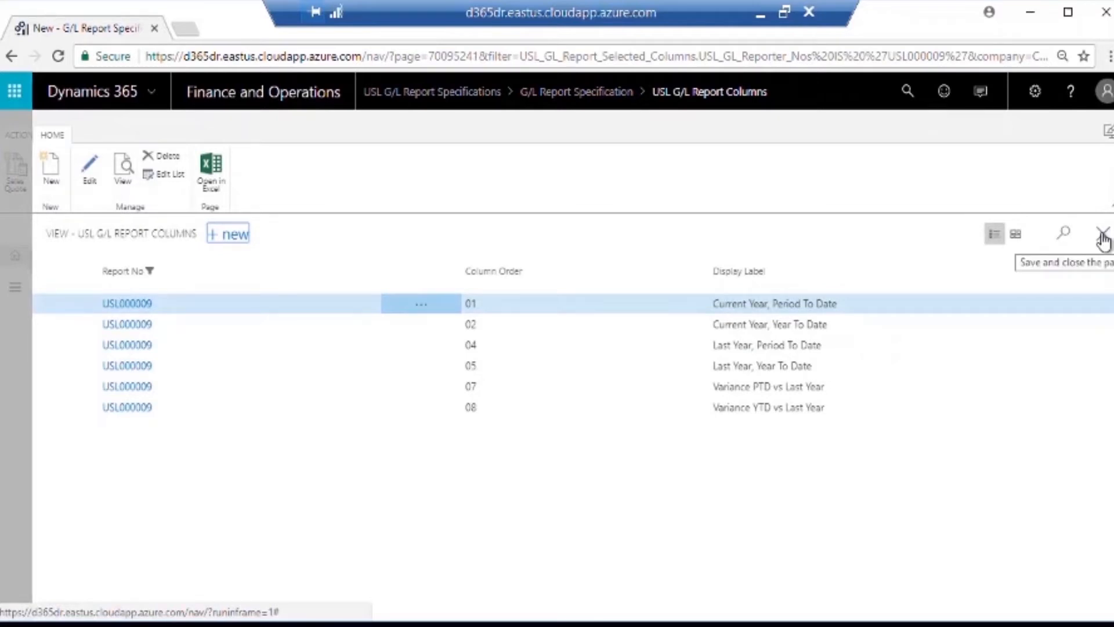
Close the finished report specification and open the Custom Income Statement entry in USL G/L Run Reports
left_click(1102, 236)
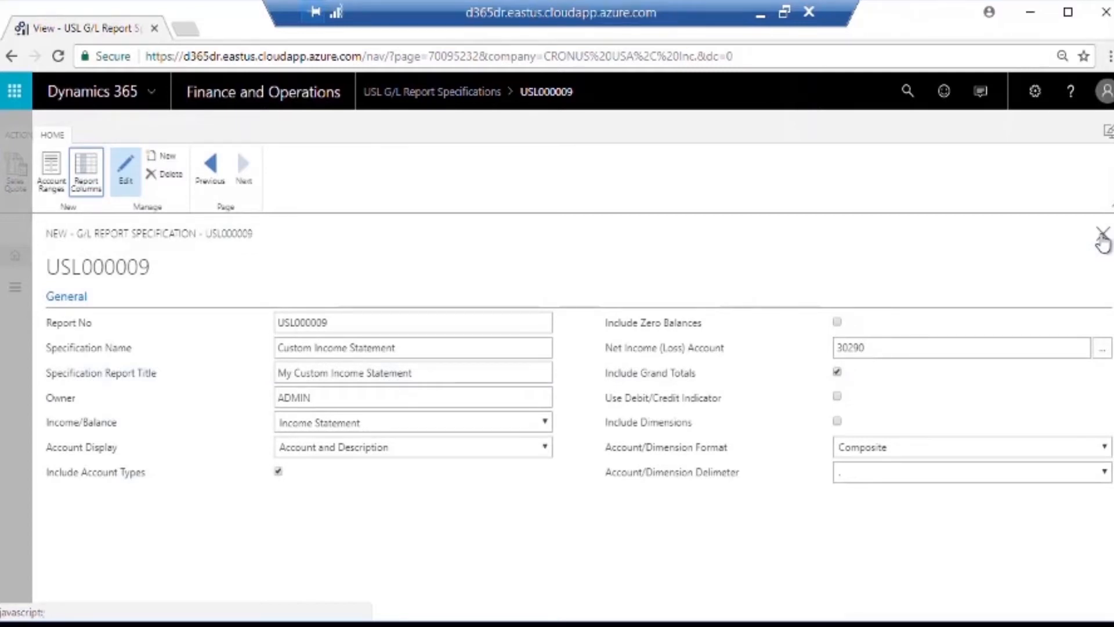
left_click(1101, 237)
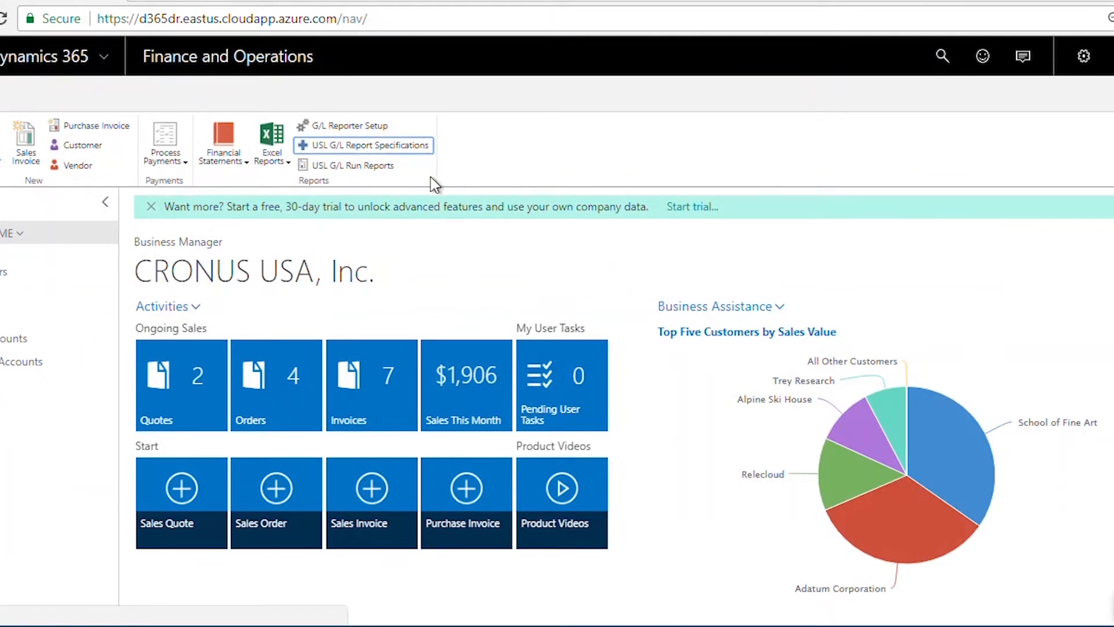
left_click(353, 166)
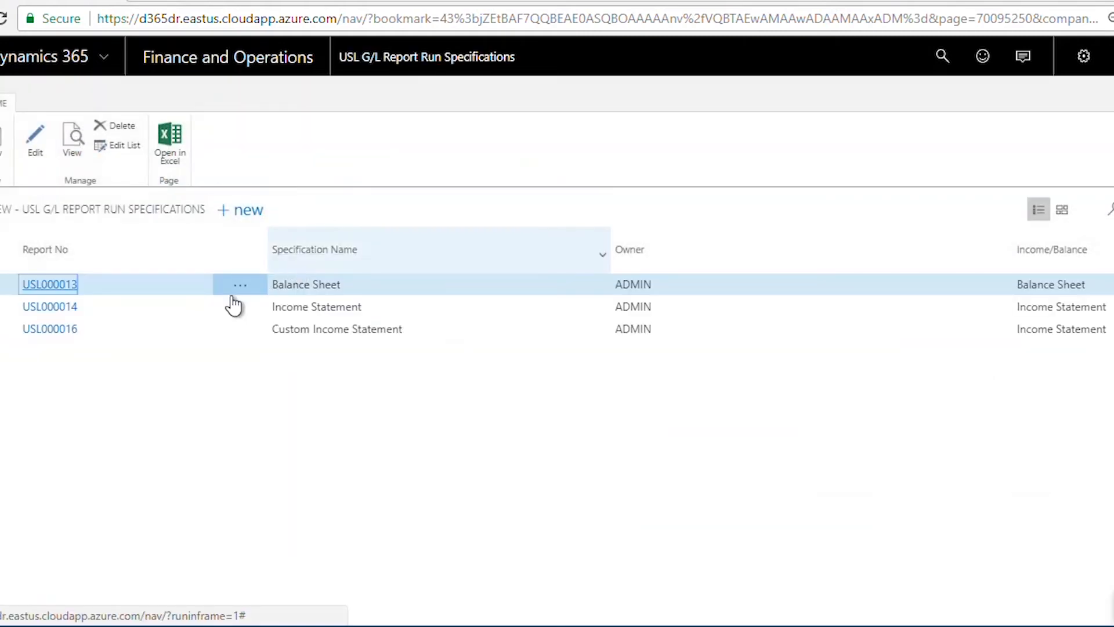
left_click(52, 335)
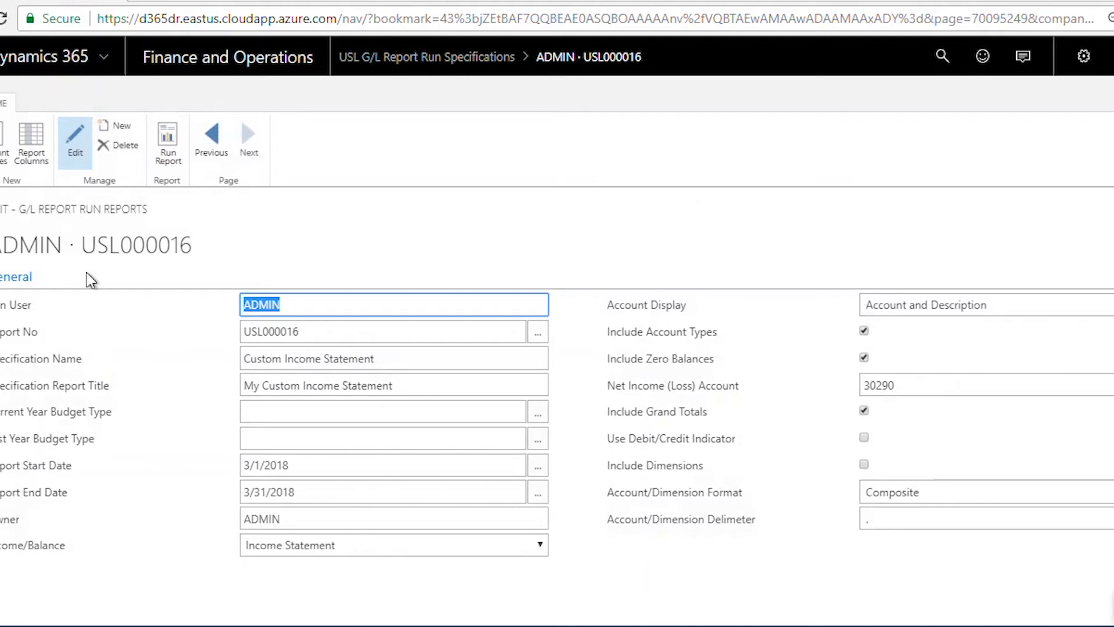
Set the report start date to 2/1/2017 and the report end date to 2/28/2017
left_click(320, 463)
key("BackSpace")
key("BackSpace")
key("BackSpace")
key("BackSpace")
key("BackSpace")
key("BackSpace")
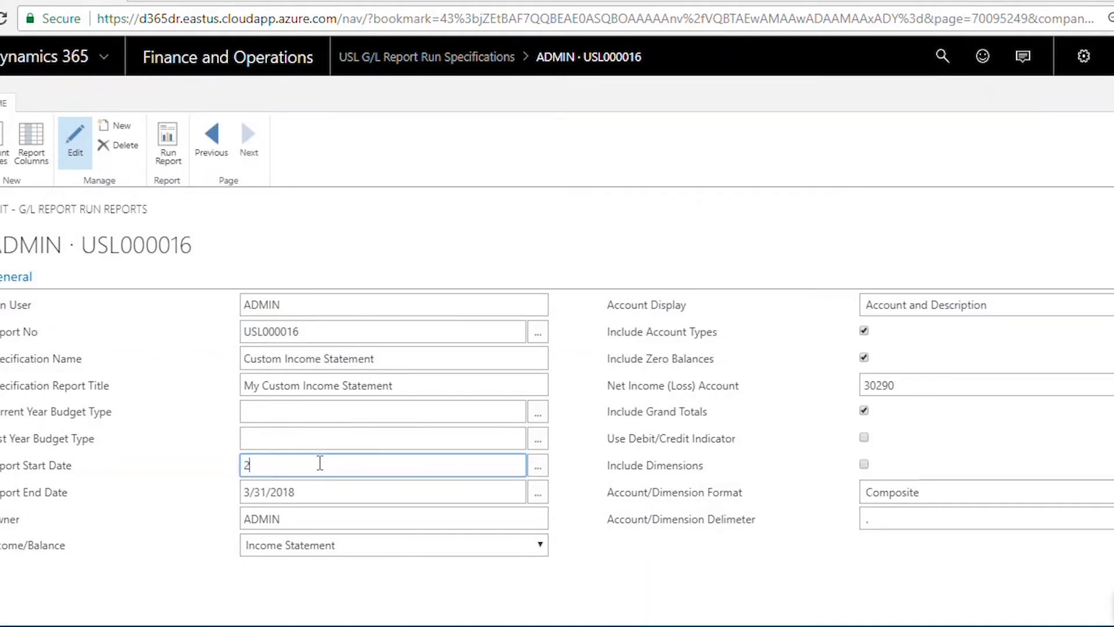
type("2/1/2017")
key("Tab")
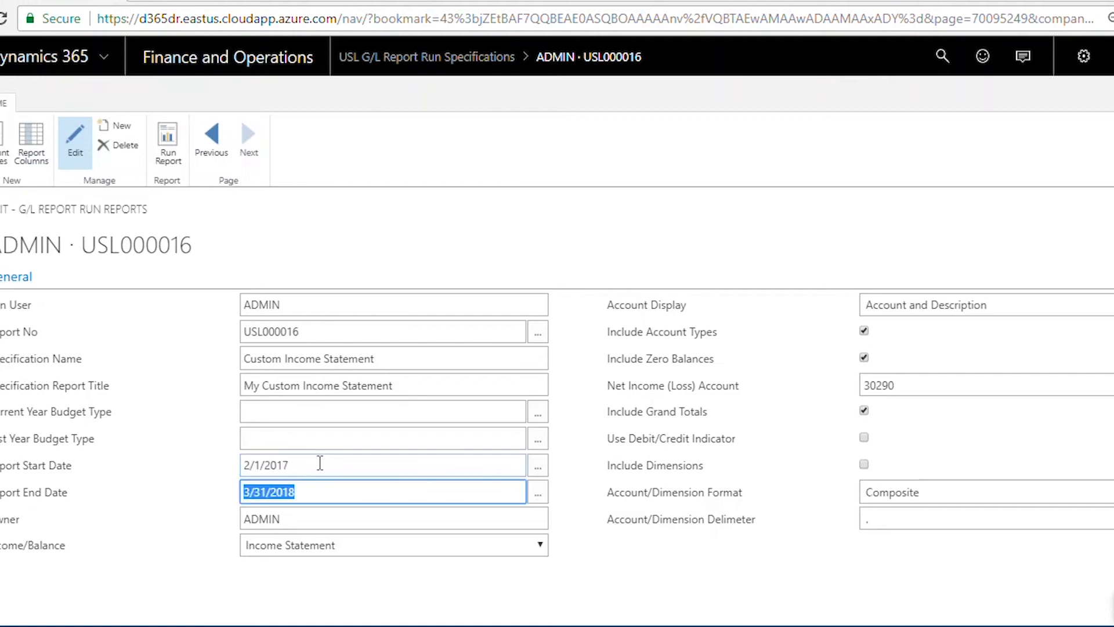
type("2/28")
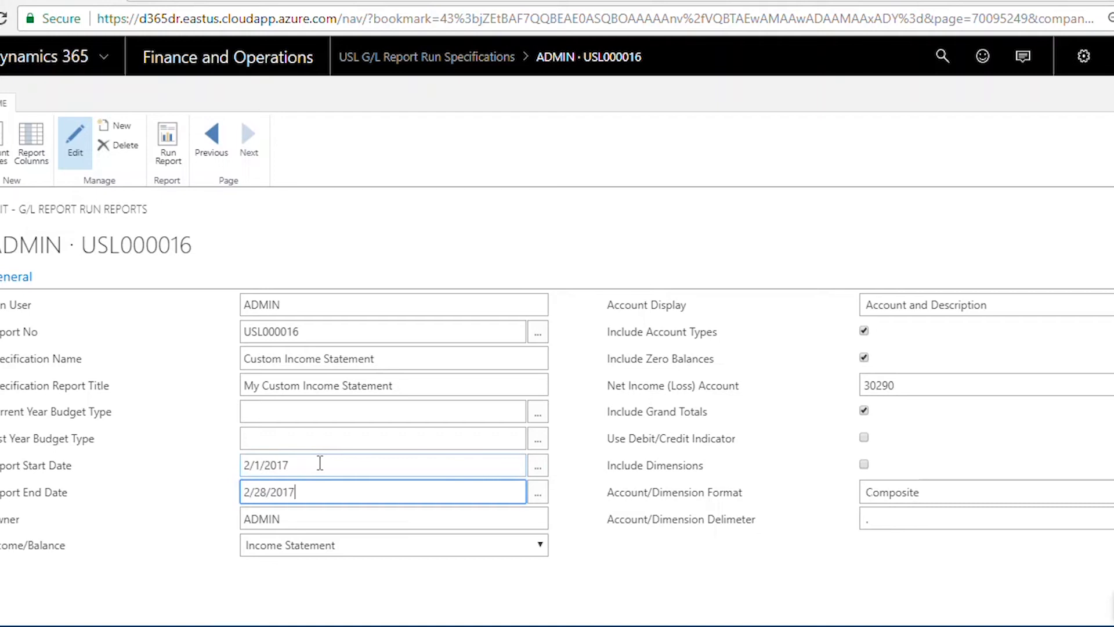
key("Tab")
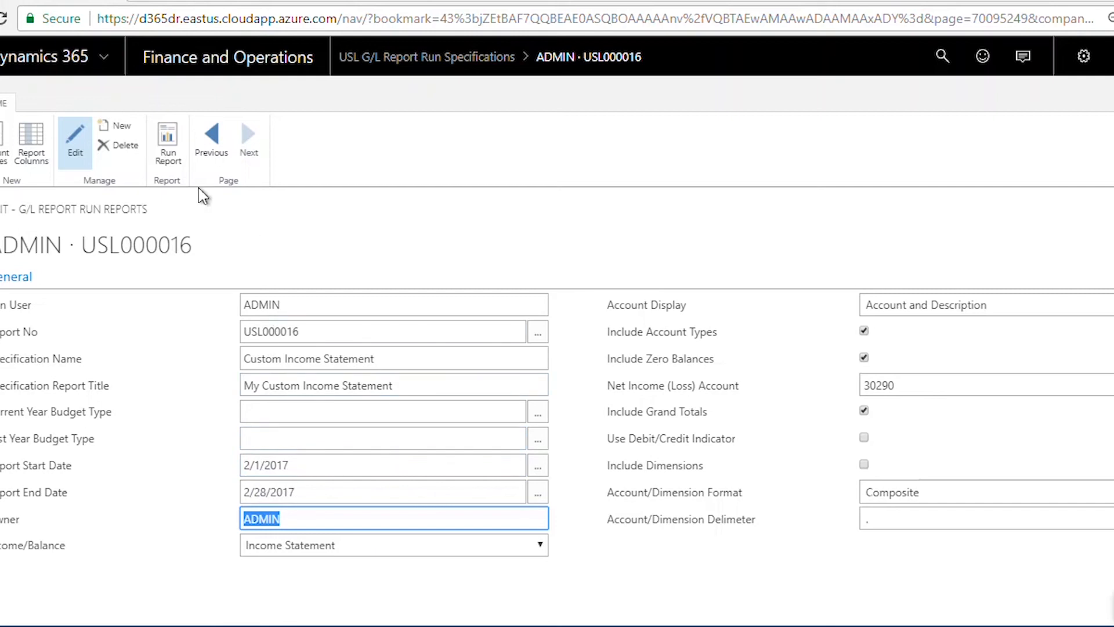
Run the custom income statement as a preview, view it at page width, and close the preview and run card
left_click(164, 139)
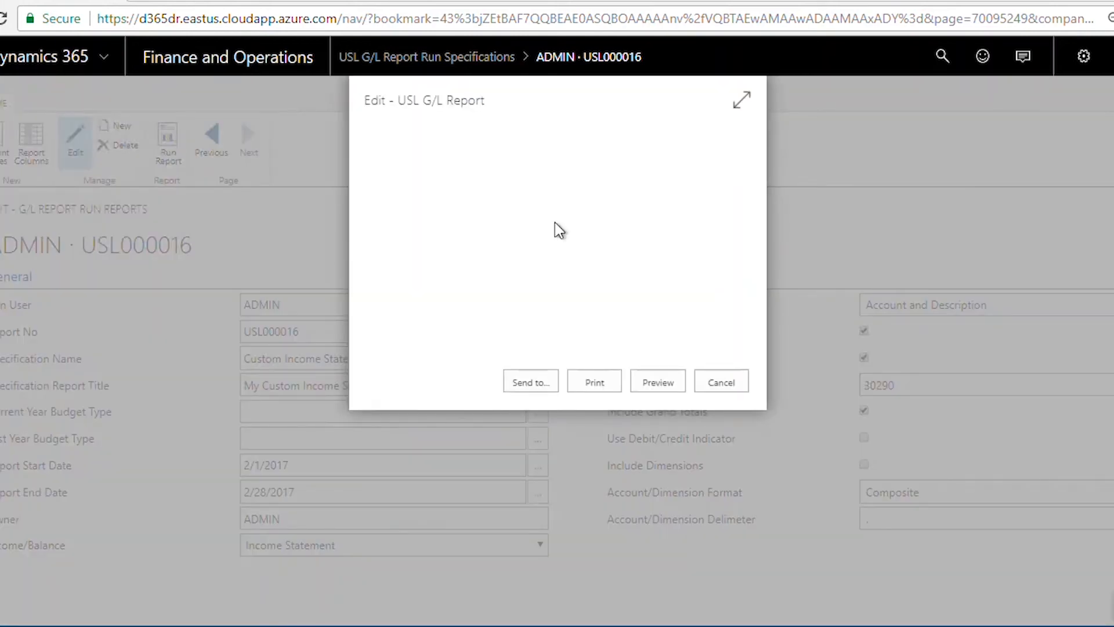
left_click(656, 383)
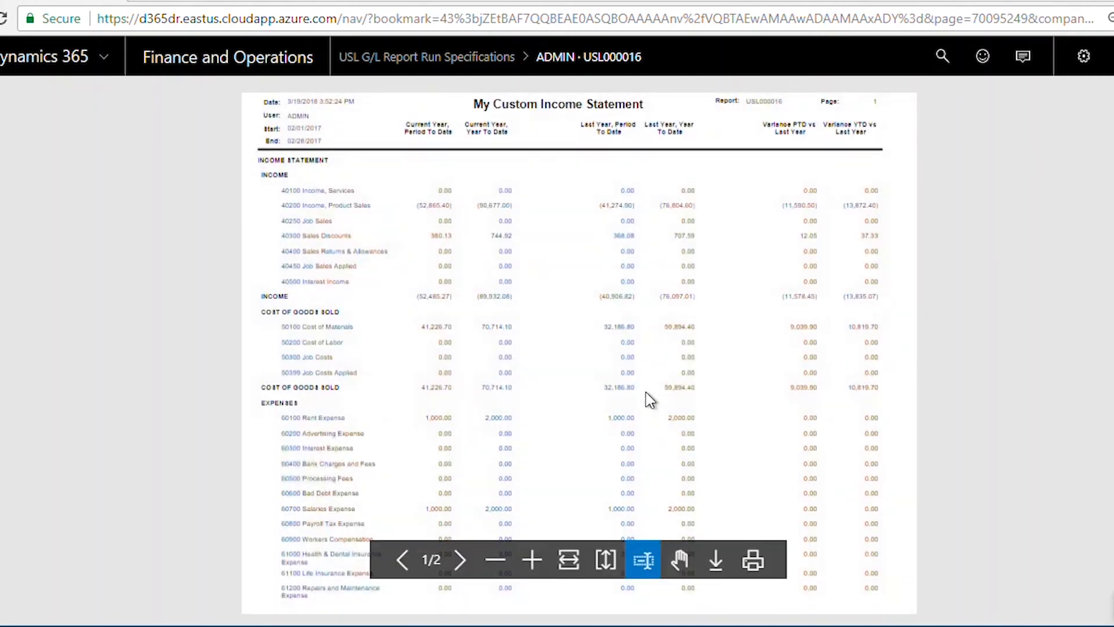
left_click(570, 573)
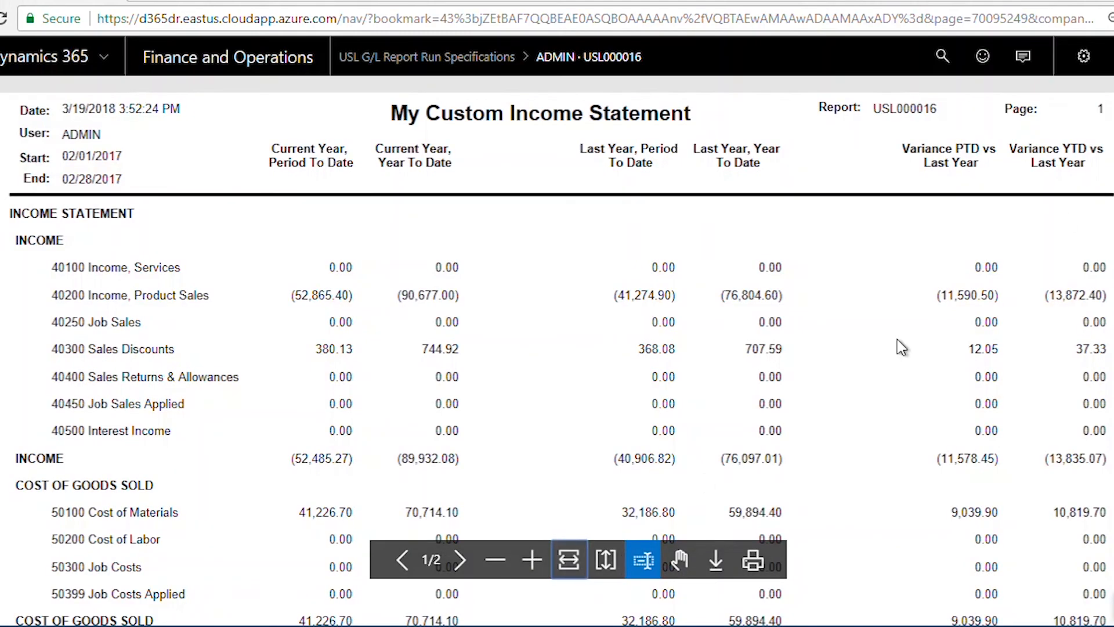
key("Escape")
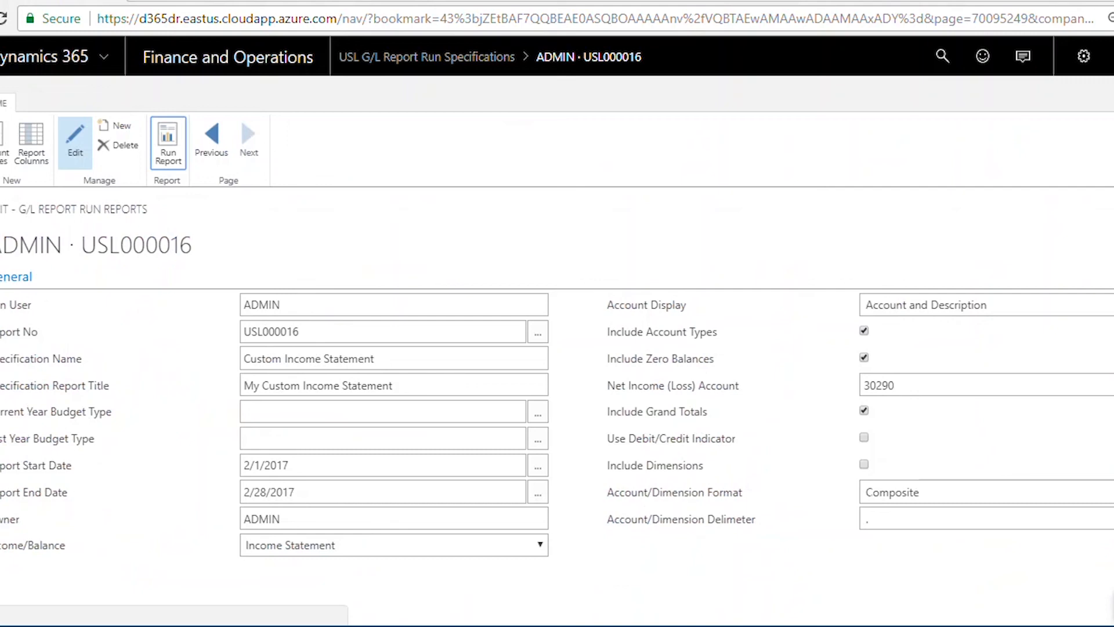
left_click(1110, 213)
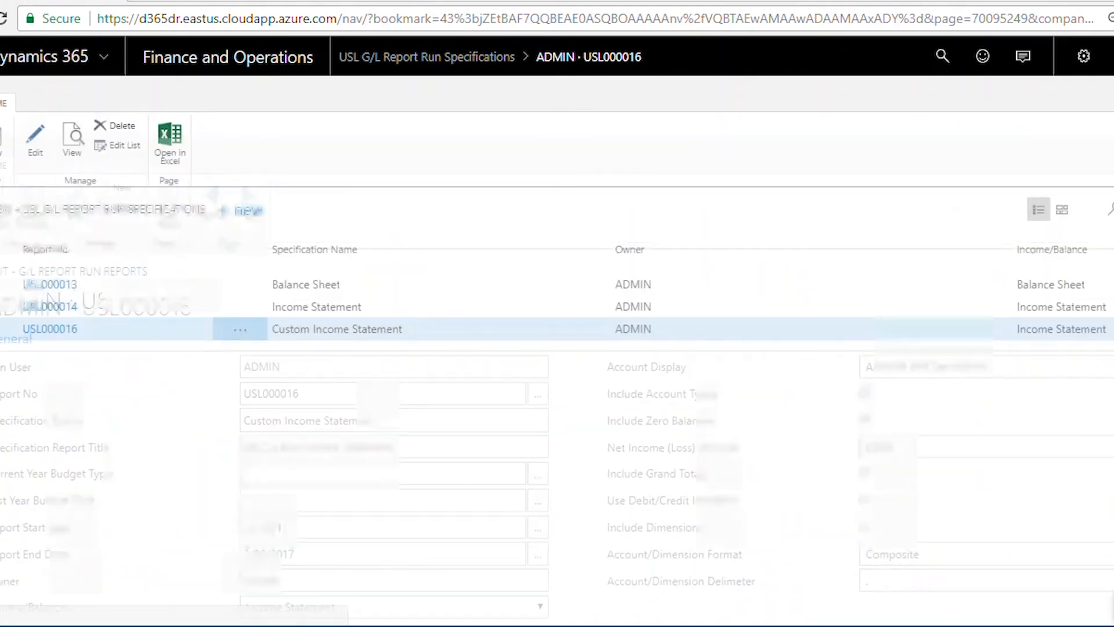